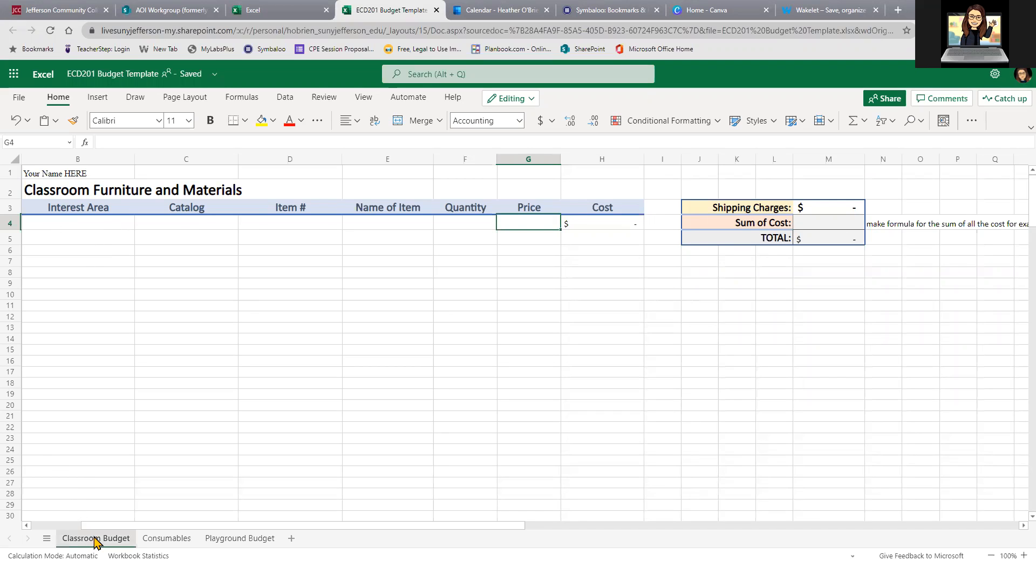
Look through the Consumables, Playground Budget and Classroom Budget sheets of the budget template.
click(167, 538)
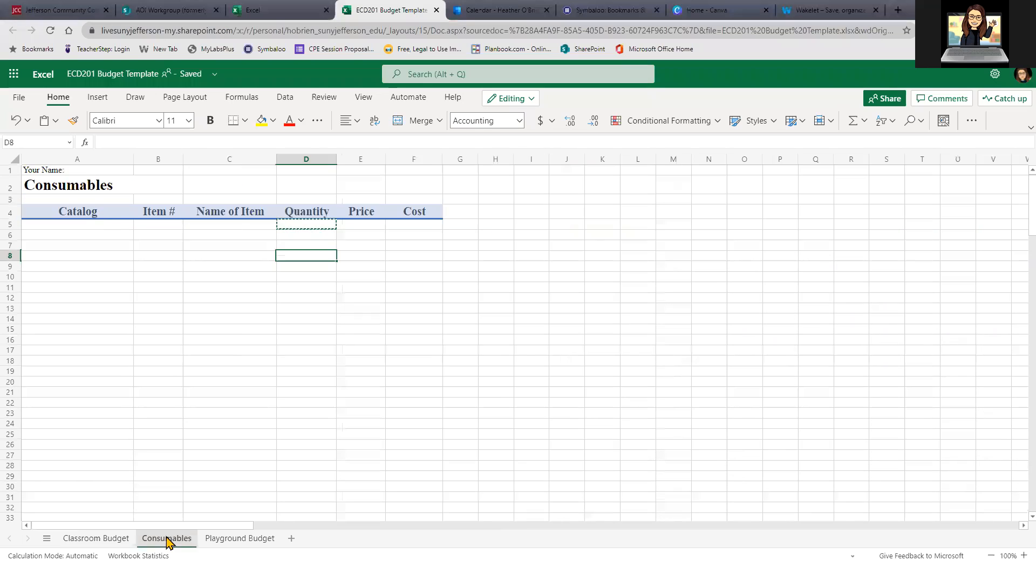
click(232, 538)
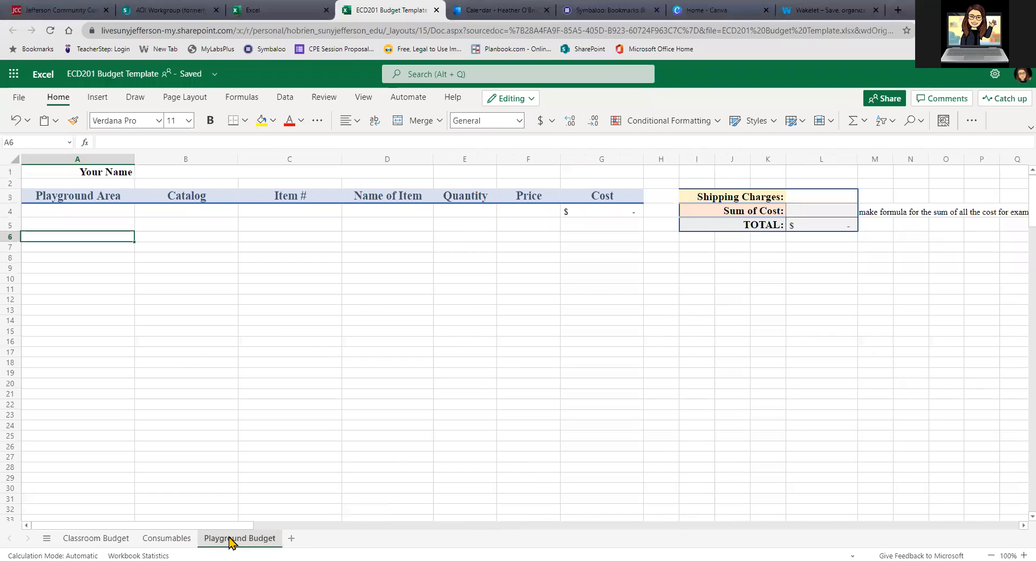
click(89, 539)
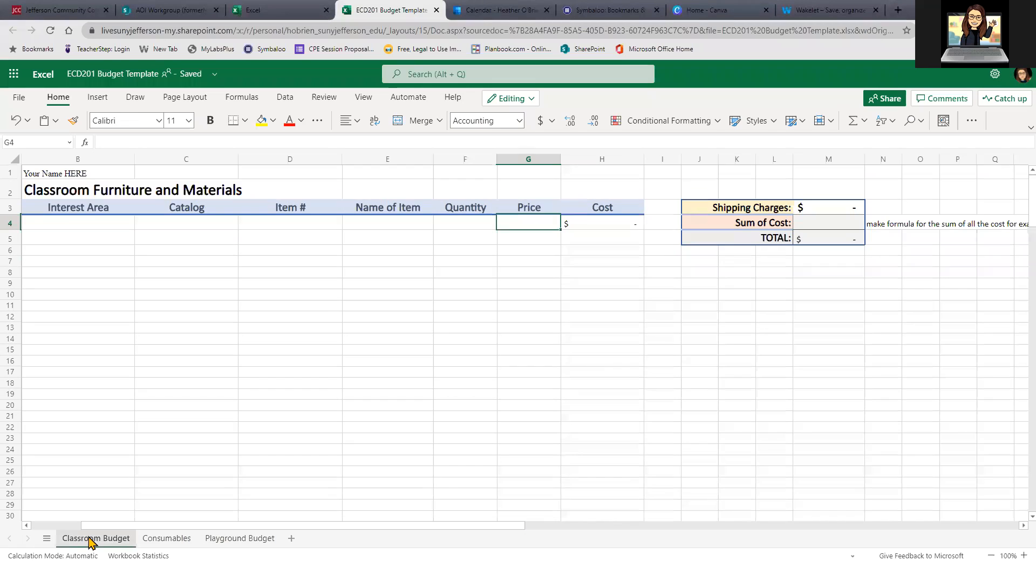
click(163, 539)
click(228, 540)
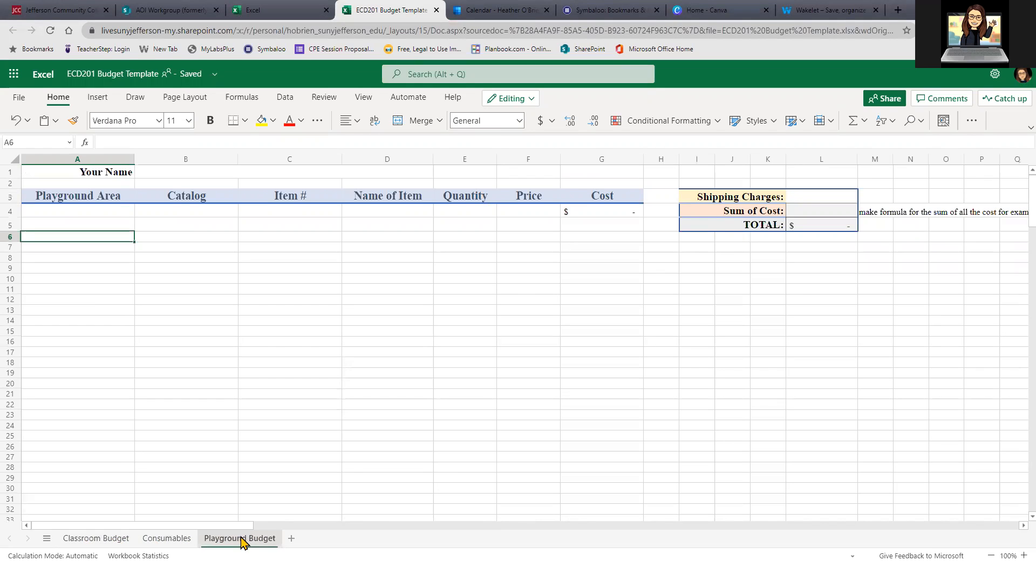
Review the first entry row of the Classroom Budget sheet, cell by cell from Interest Area to Cost.
click(98, 538)
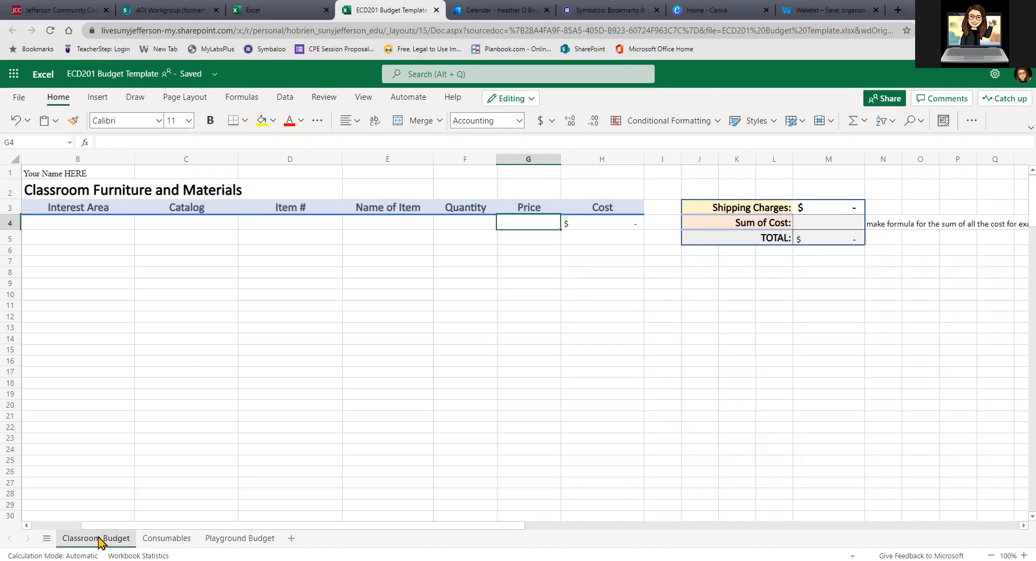
click(76, 225)
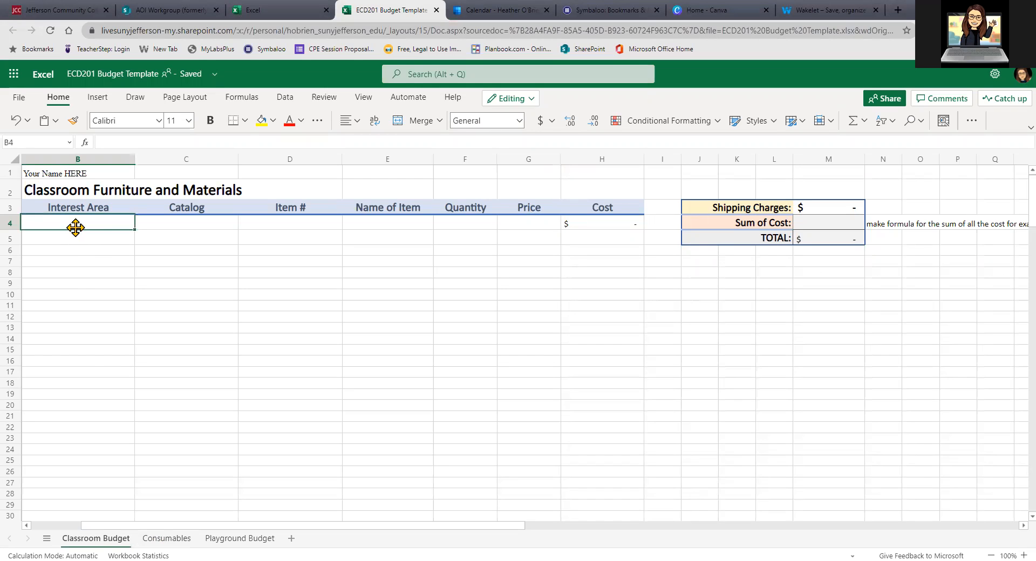
click(184, 227)
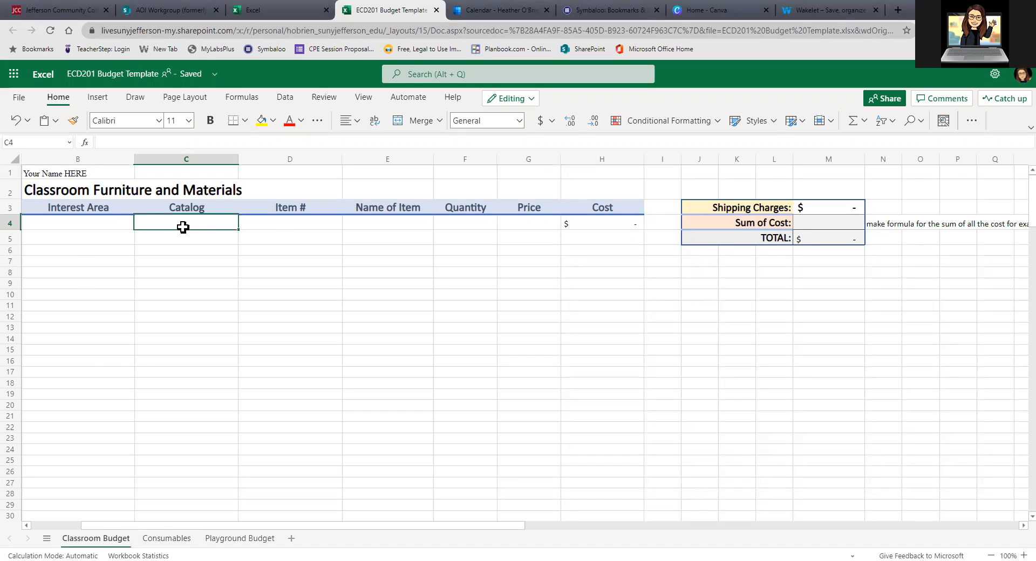
click(278, 227)
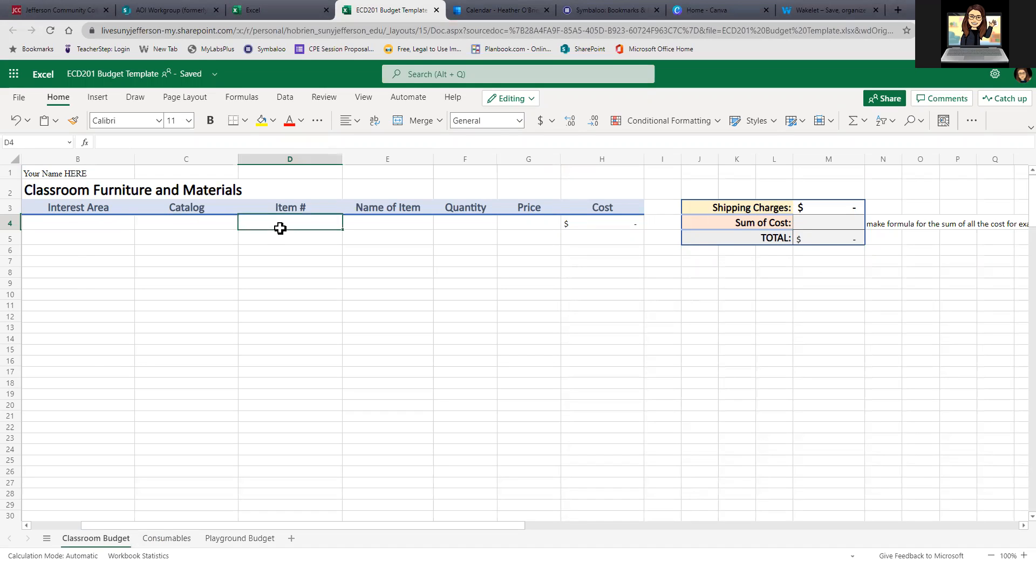
click(372, 226)
click(463, 224)
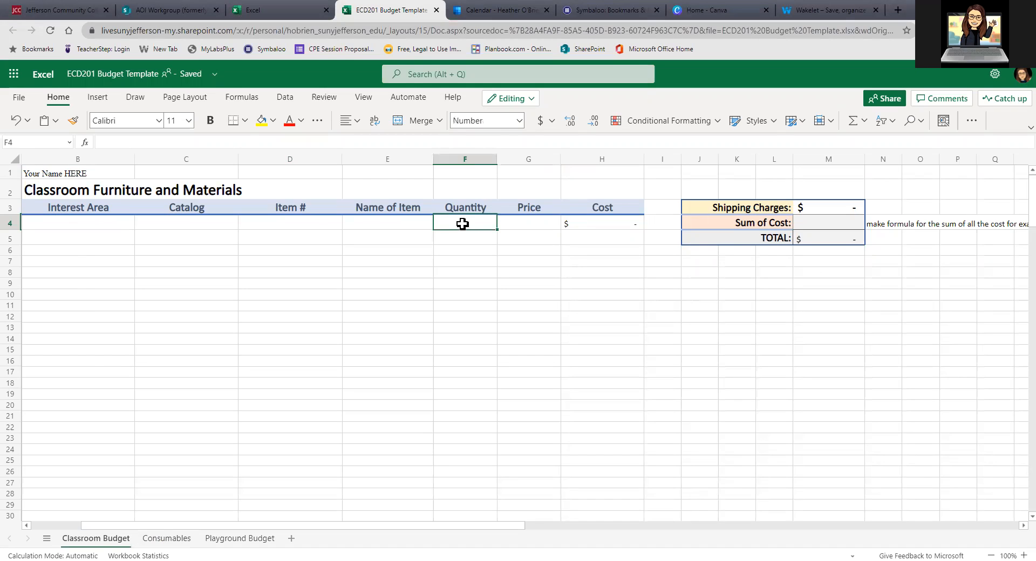
click(523, 225)
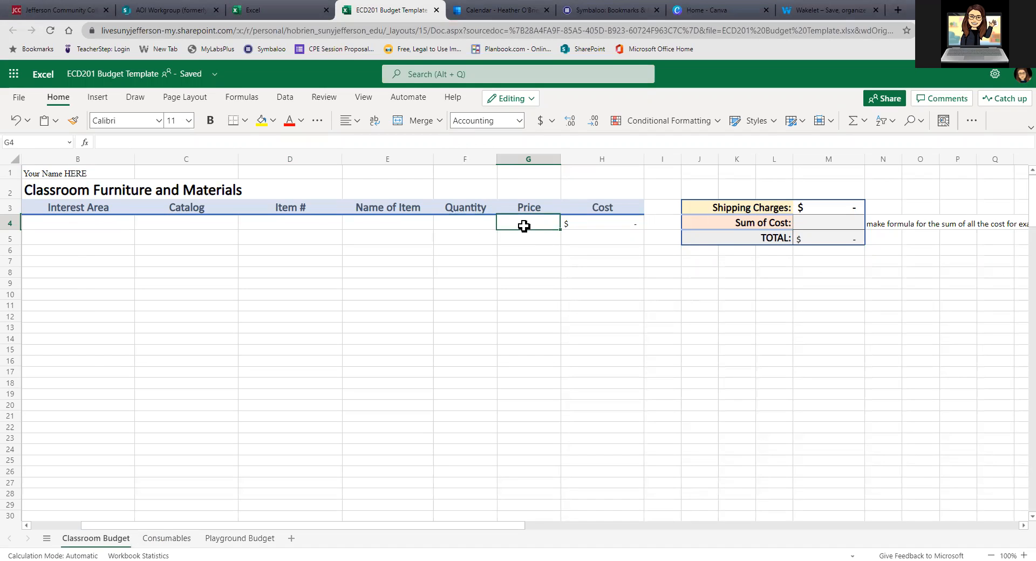
click(587, 224)
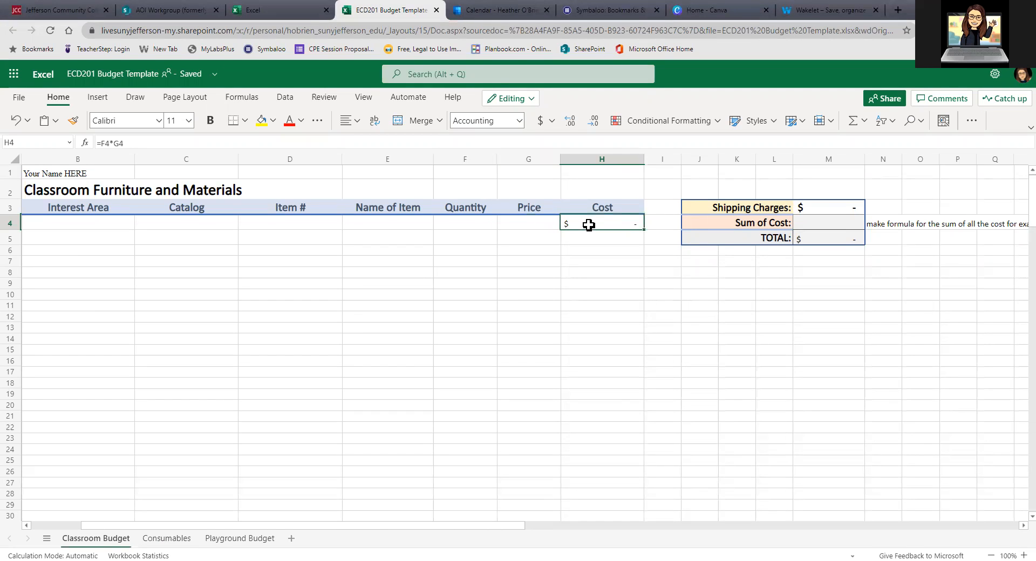
Examine the formula in the first Cost cell of the Classroom Budget sheet and the Quantity and Price cells it uses.
click(481, 222)
click(529, 226)
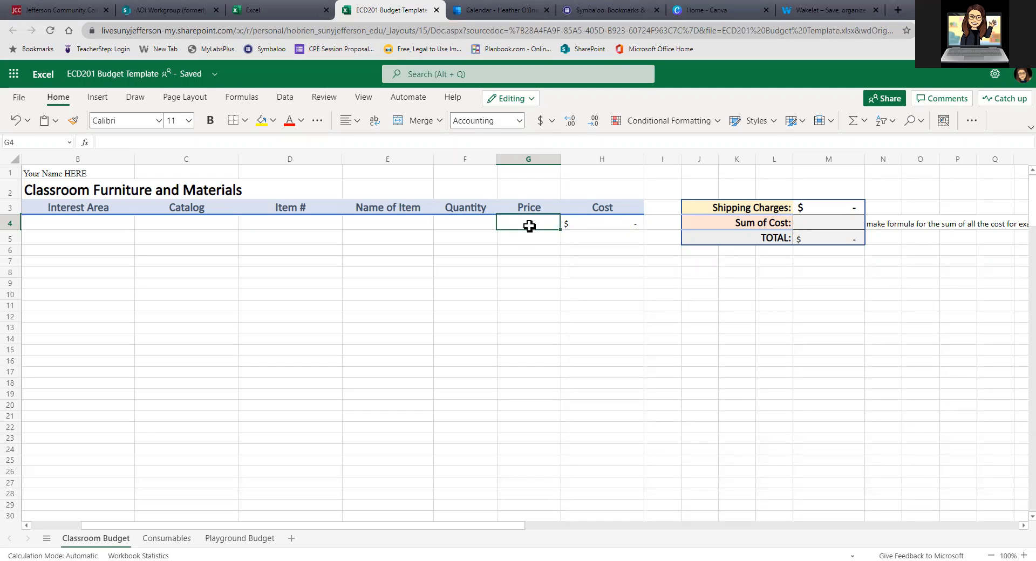
click(588, 224)
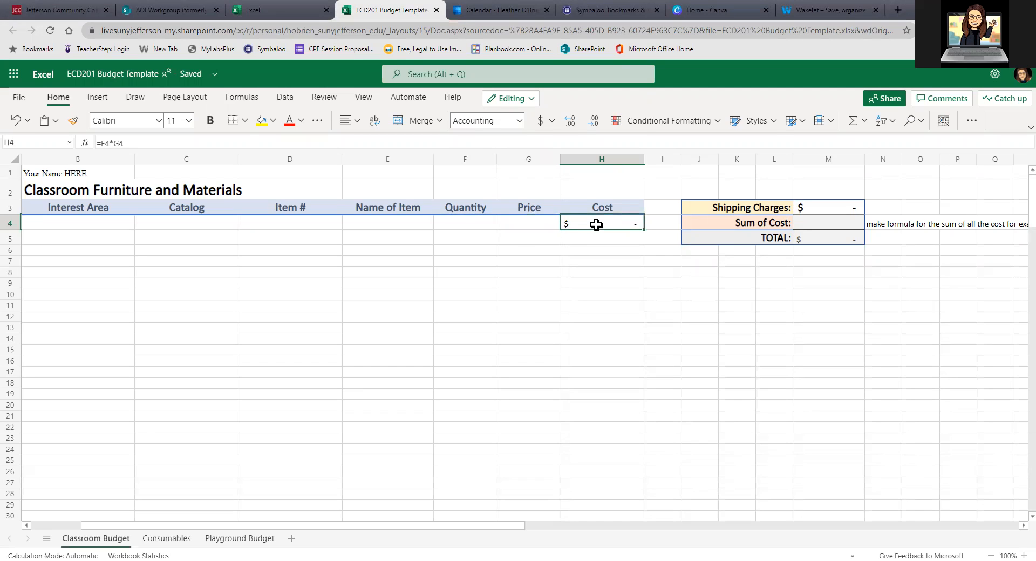
click(156, 140)
double_click(117, 141)
drag(122, 141, 89, 143)
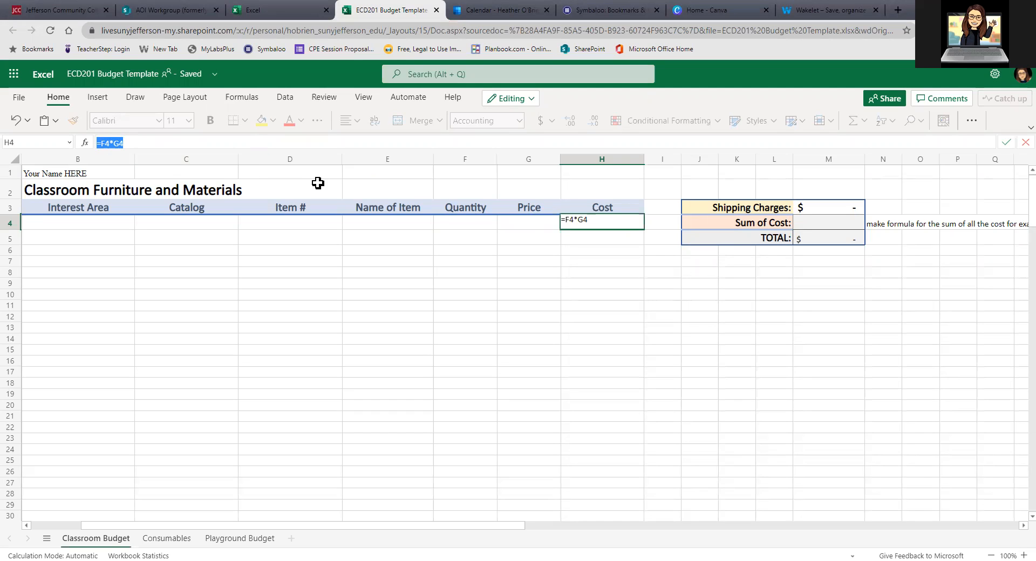
click(472, 224)
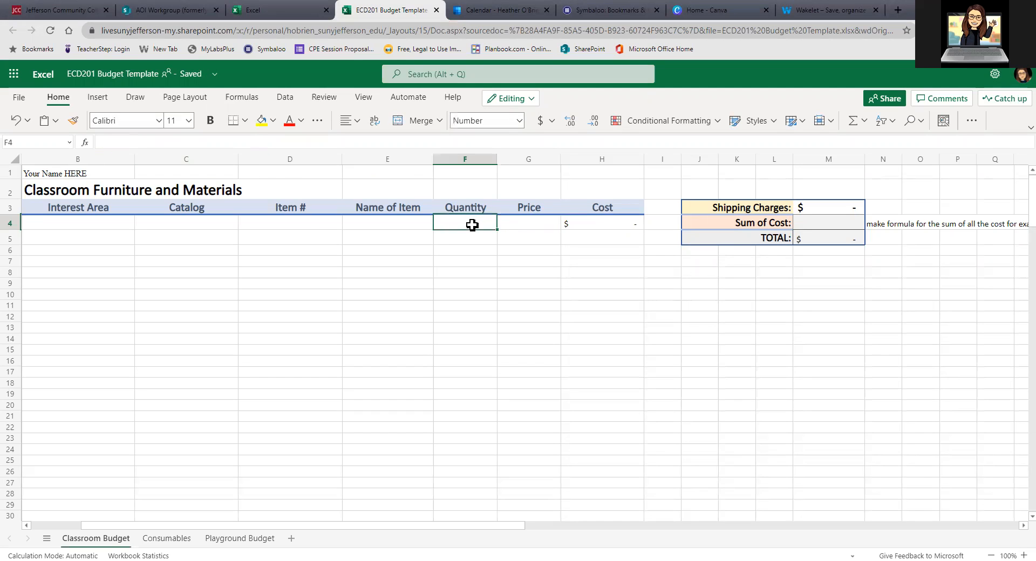
click(540, 223)
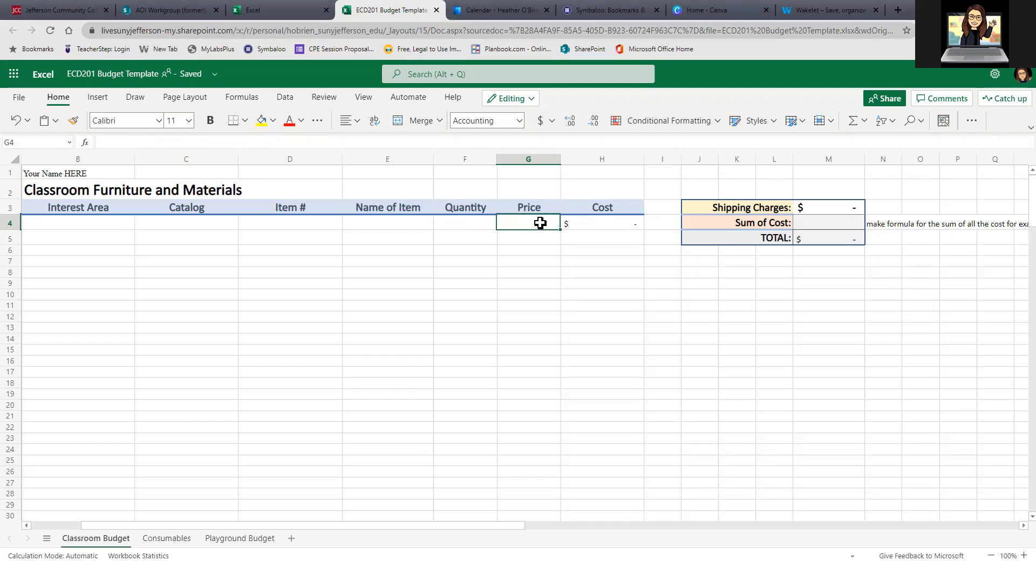
click(585, 226)
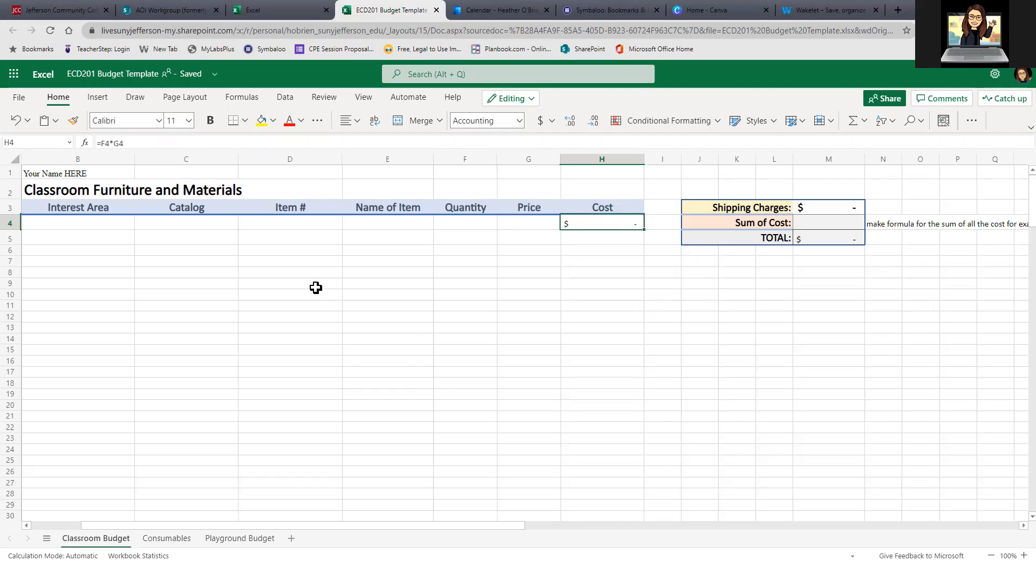
Inspect the Shipping Charges, Sum of Cost and TOTAL cells in the Classroom Budget summary box.
click(601, 258)
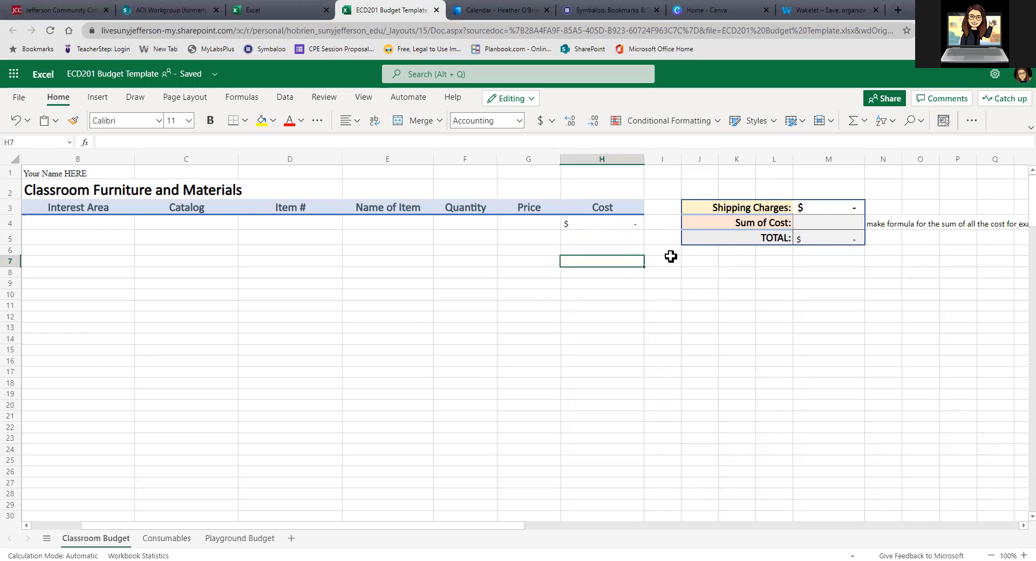
click(830, 208)
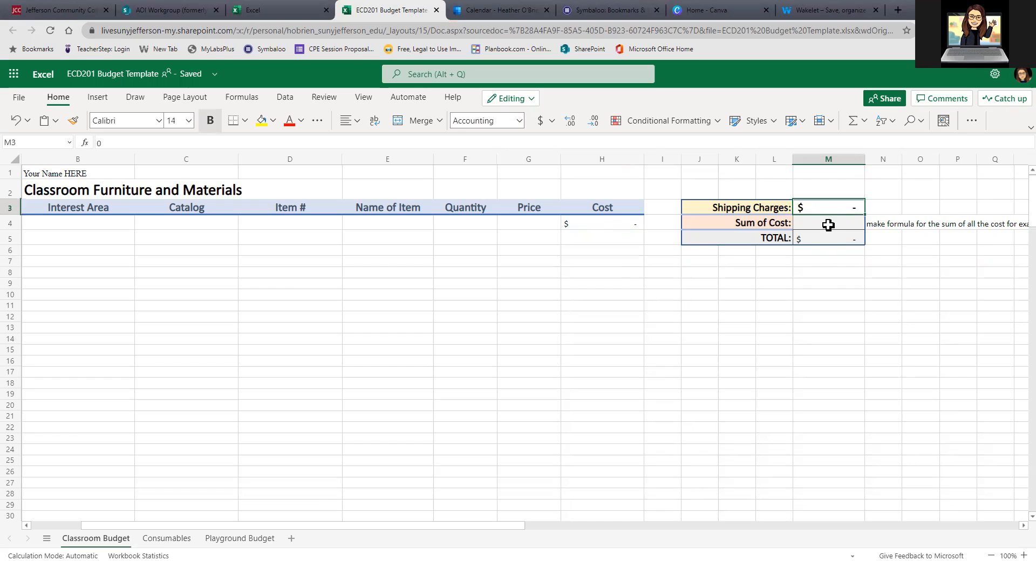
click(828, 225)
click(828, 238)
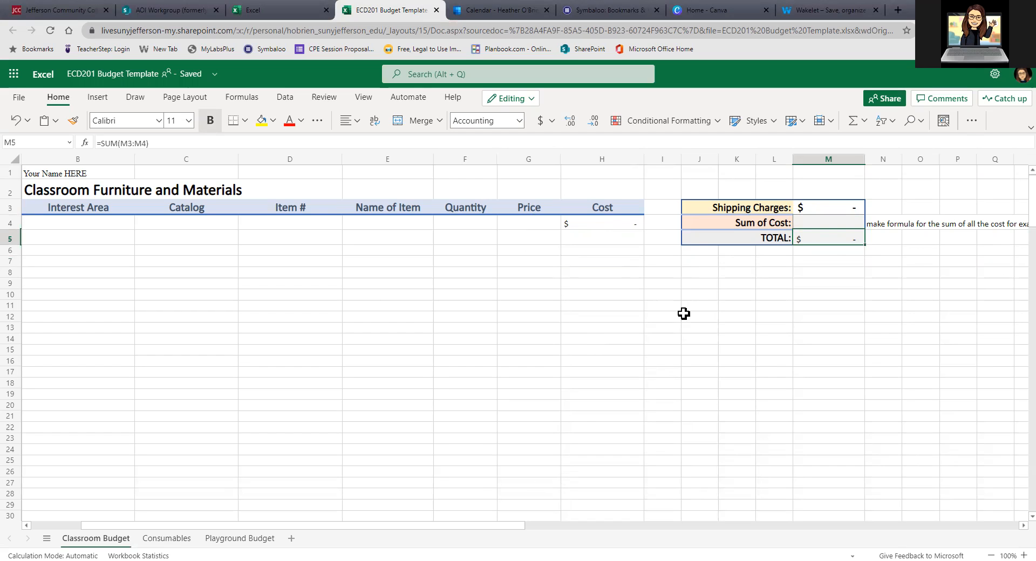
Open the Consumables sheet, select the first Cost cell and clear the leftover copy outline from the Quantity cell.
click(157, 540)
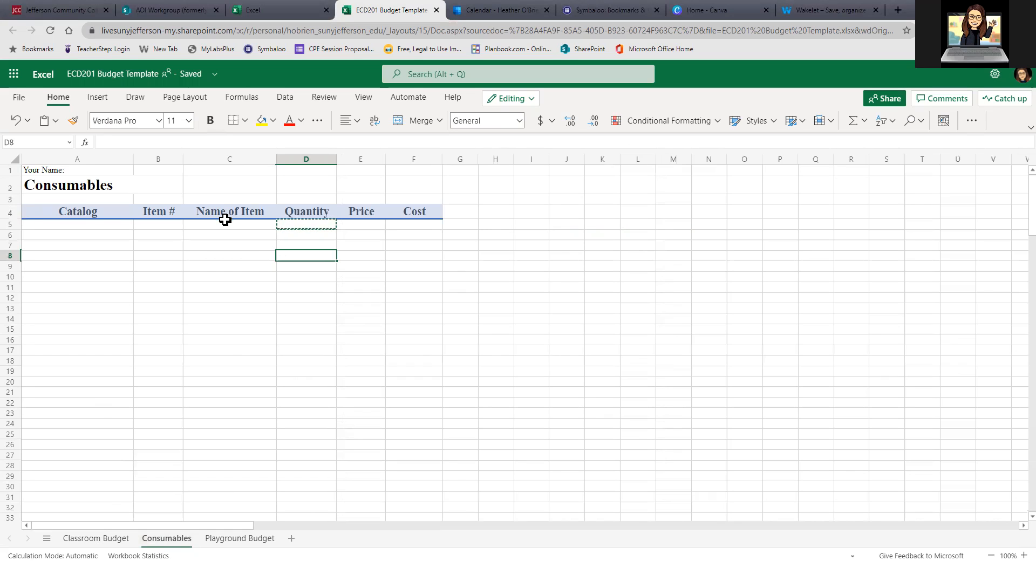
click(407, 241)
click(418, 226)
key(Escape)
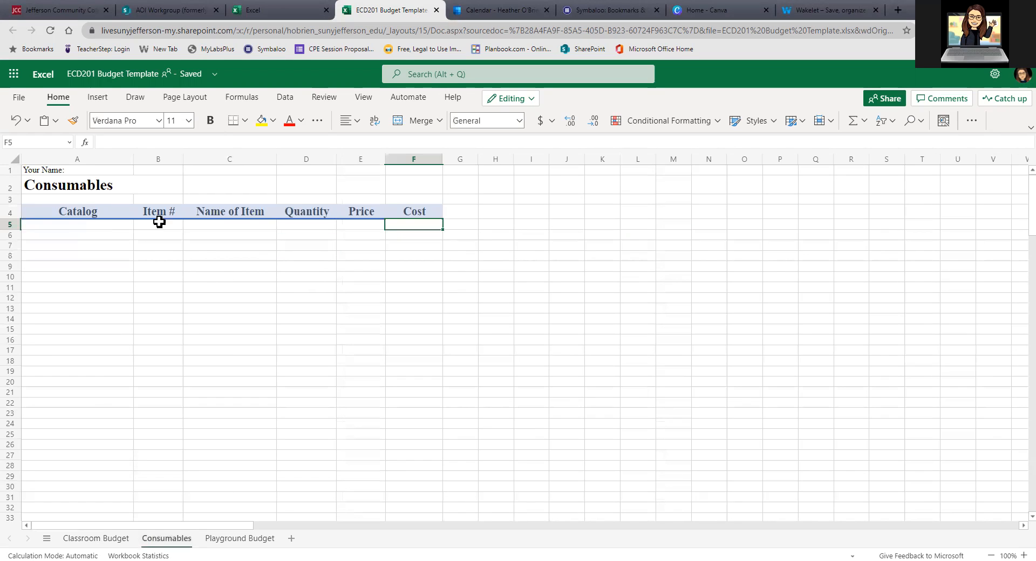
Fill in the first Consumables row with the item name diapers, a quantity of 10 and a price of 125.
click(208, 228)
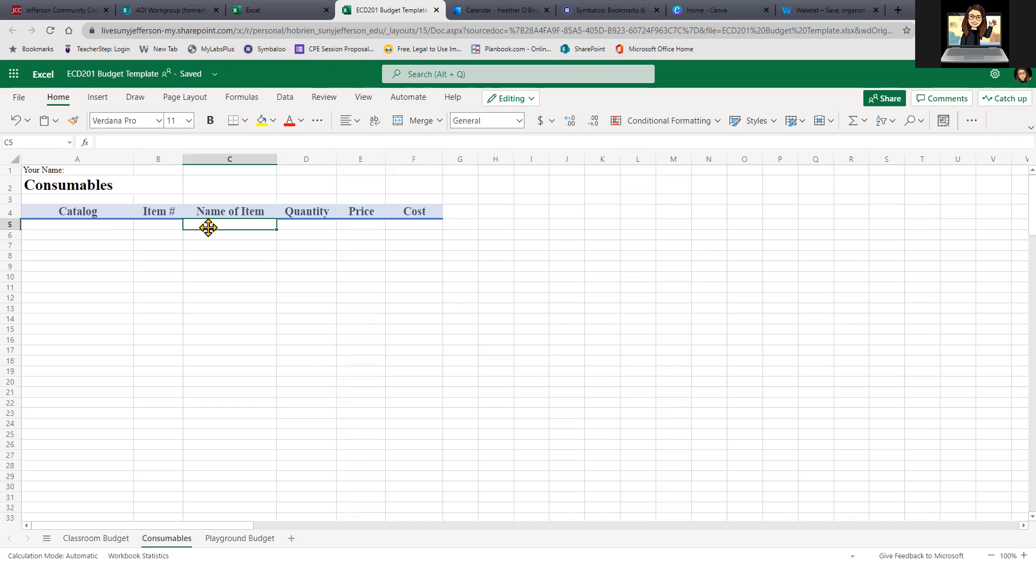
text(diapers)
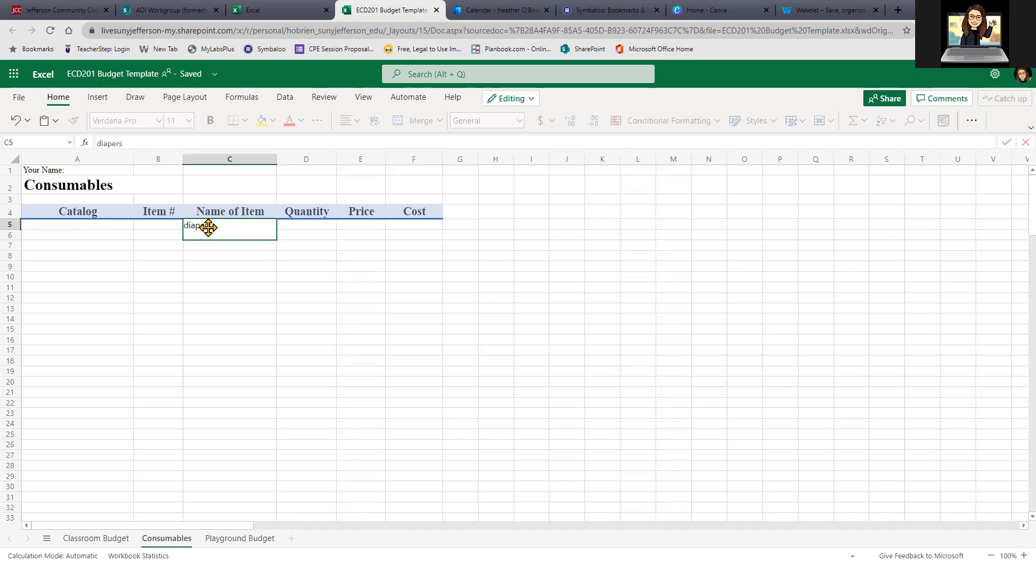
click(290, 223)
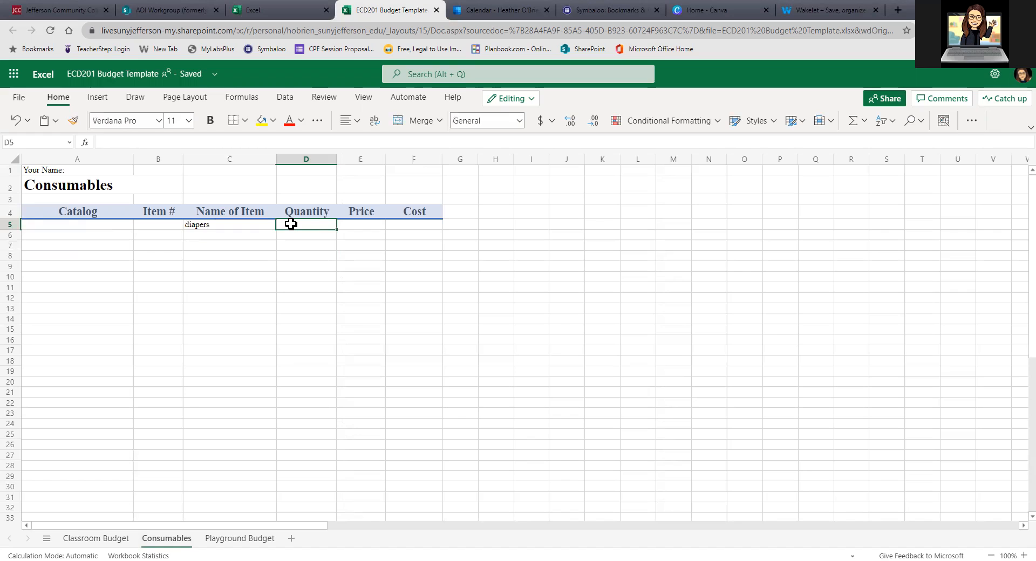
text(10)
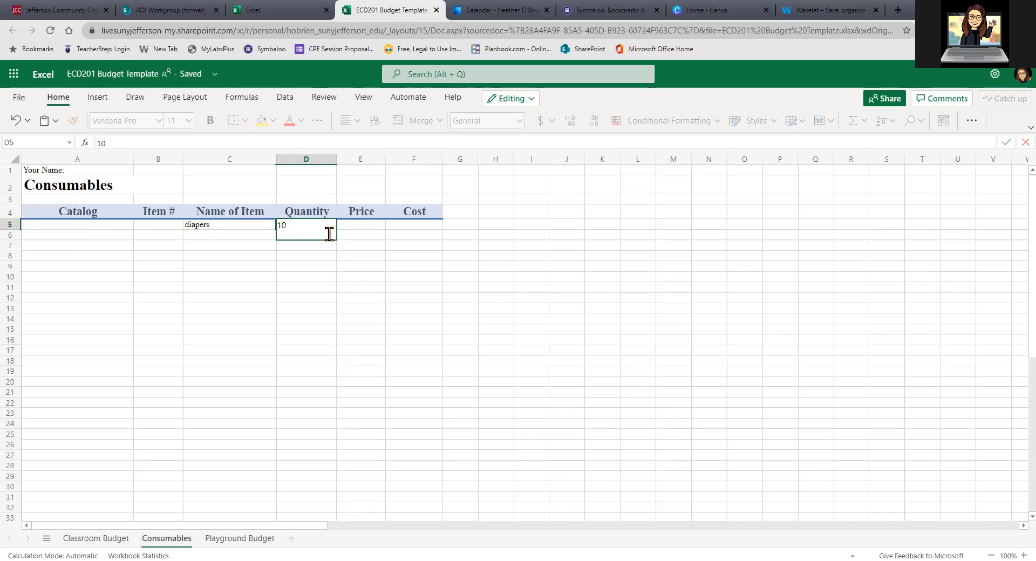
click(354, 228)
text(125)
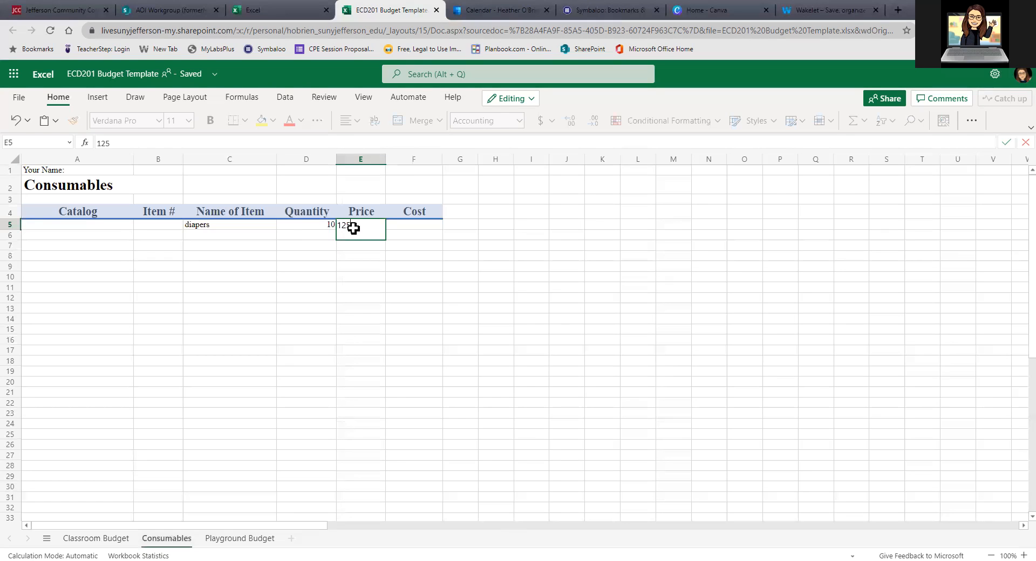
key(Return)
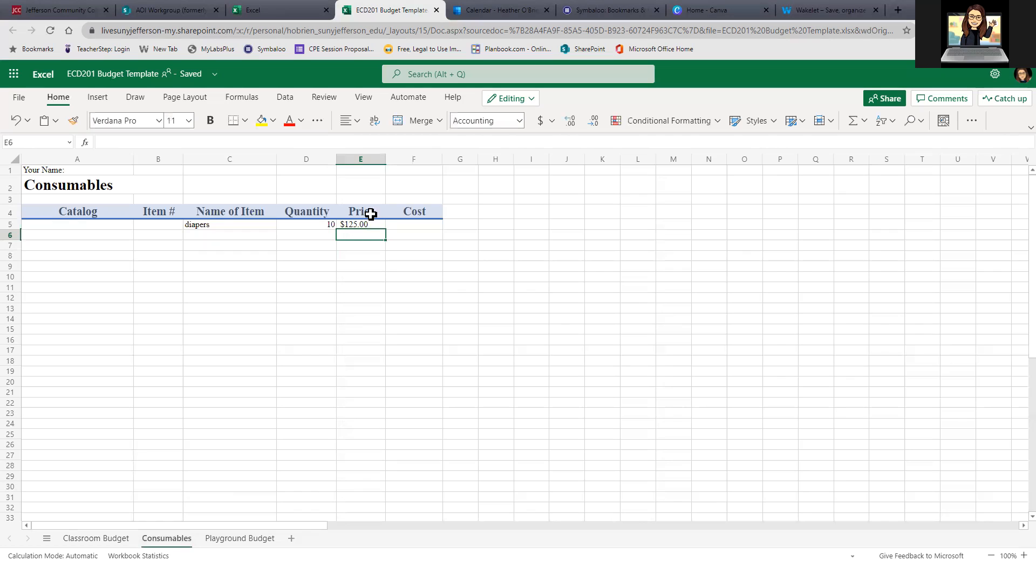
Apply the $ English (United States) accounting format to the entire Price column of the Consumables sheet.
click(375, 225)
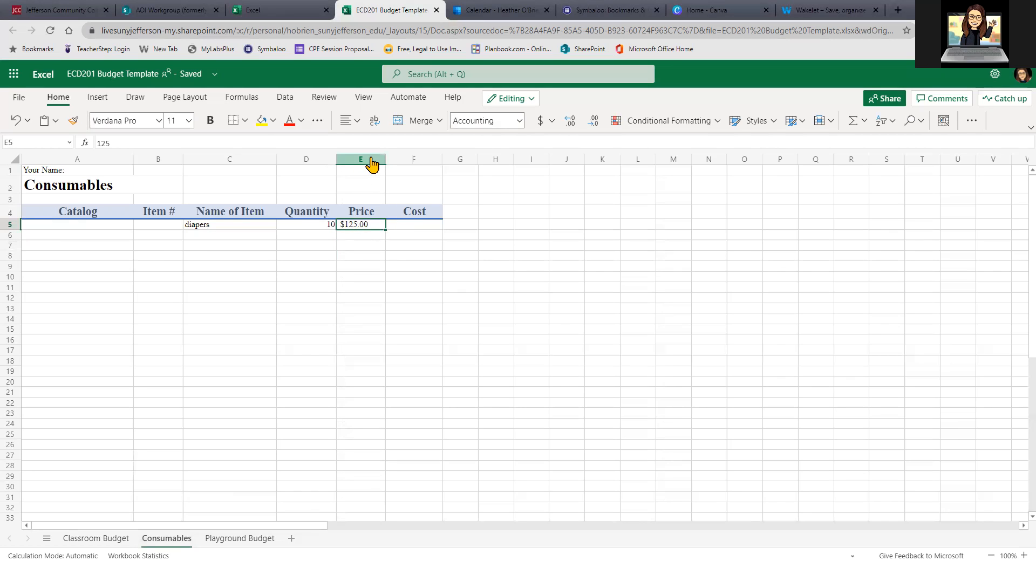
click(370, 160)
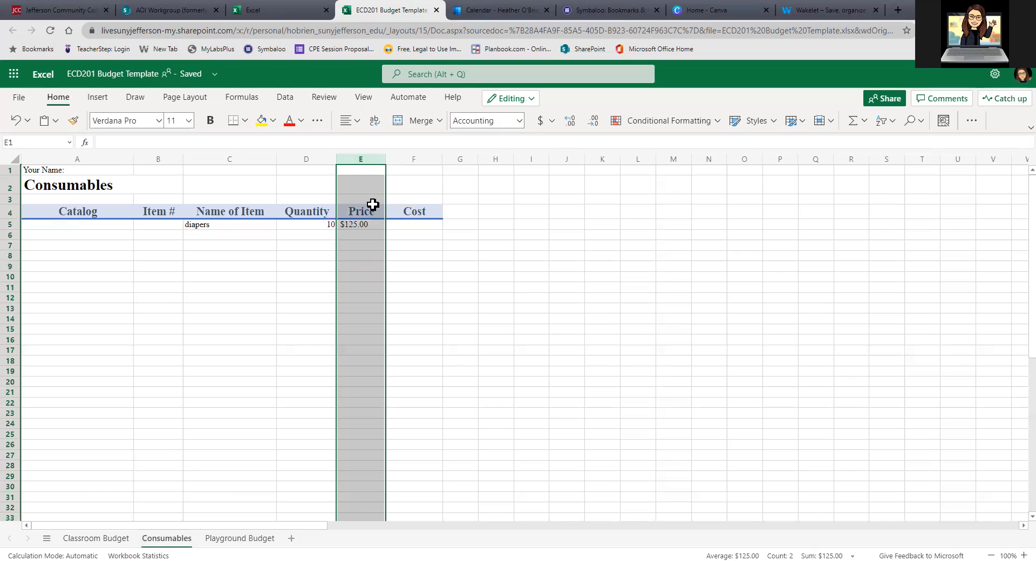
click(542, 122)
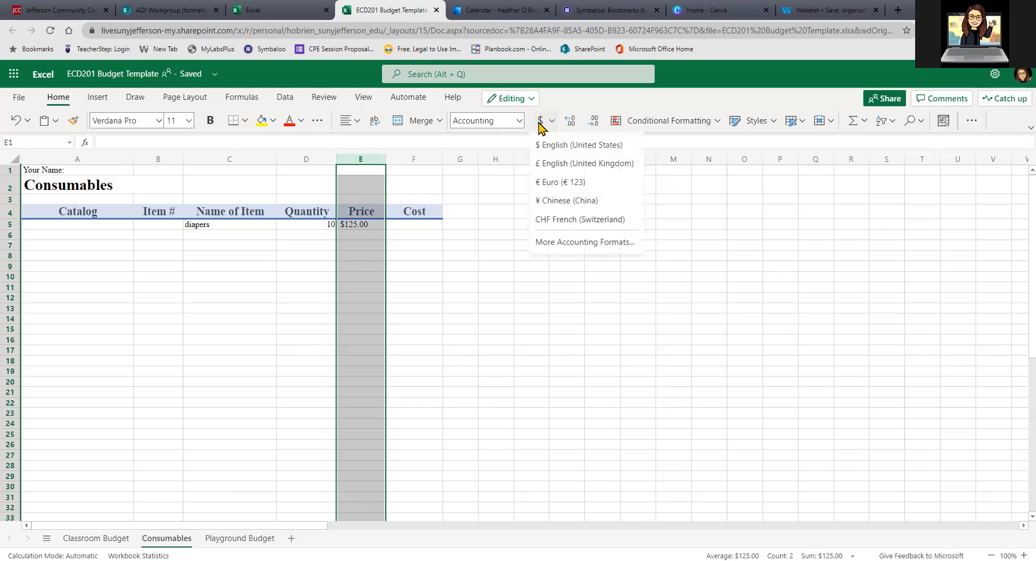
click(554, 146)
Switch the Price column between the Currency and Accounting formats for comparison, finishing with Currency.
click(520, 125)
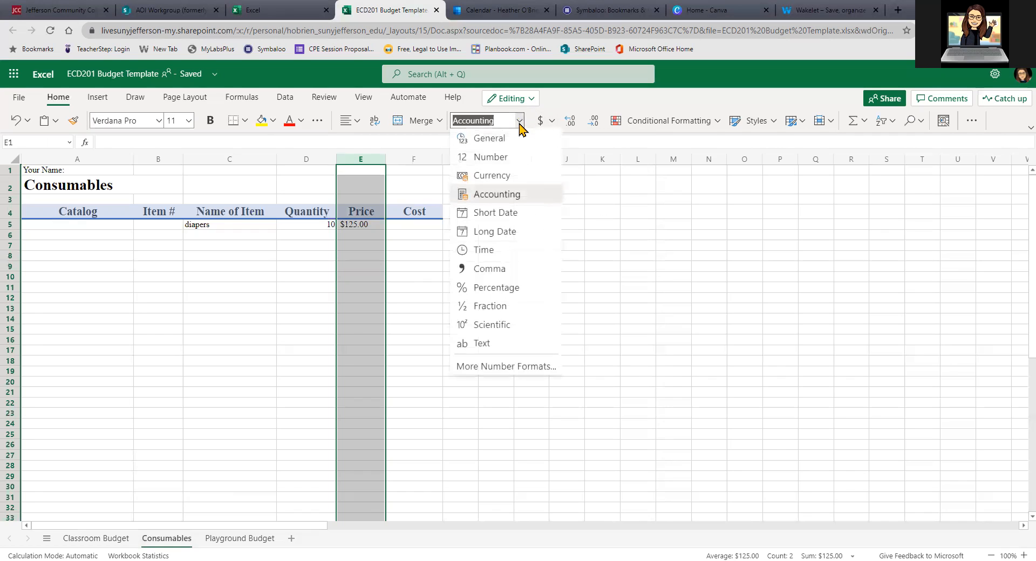
click(499, 181)
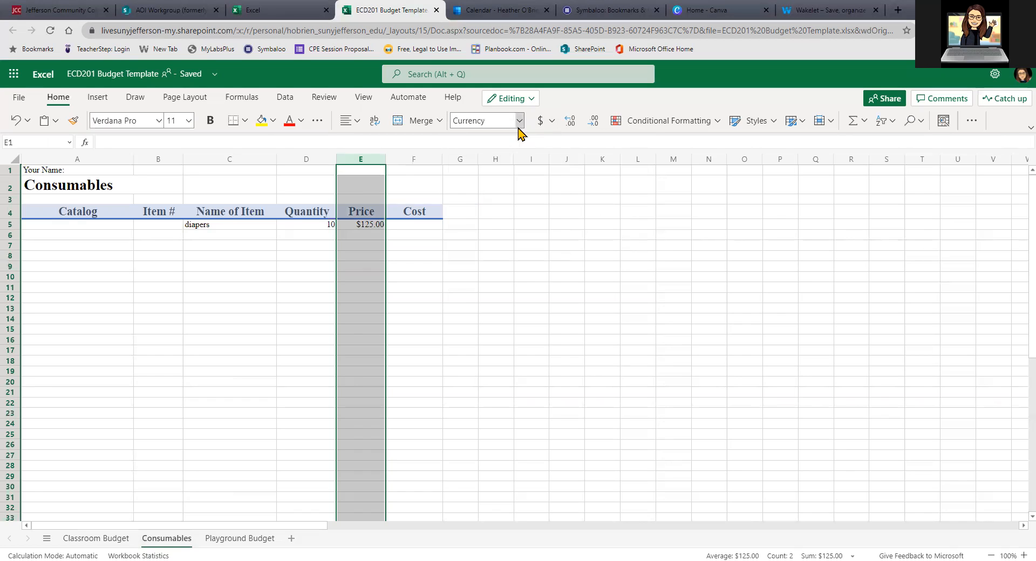
click(519, 124)
click(504, 195)
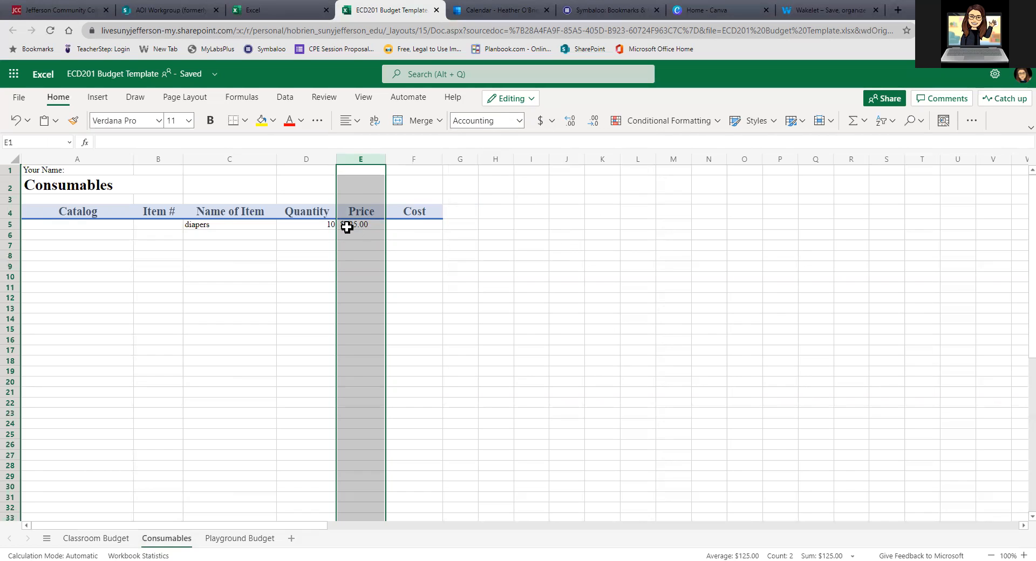
click(519, 121)
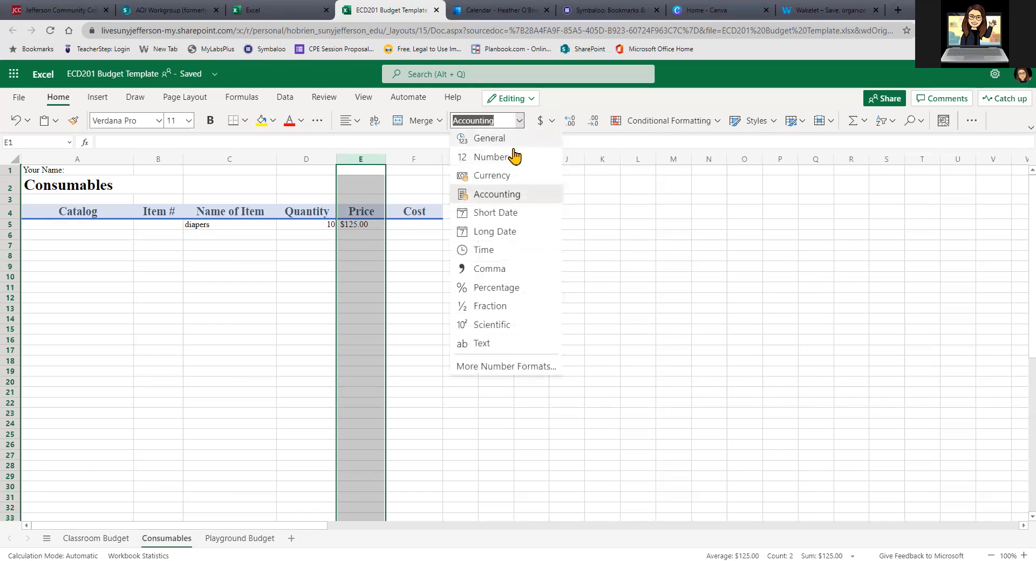
click(509, 176)
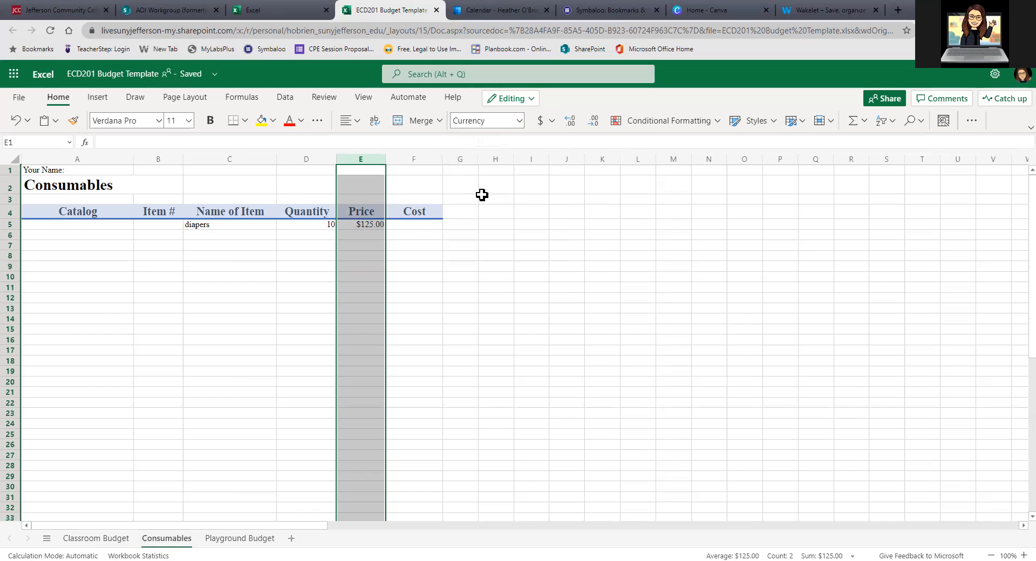
Examine the diapers row's Quantity, Price and Cost cells and identify the Cost cell's column F and row 5.
click(433, 225)
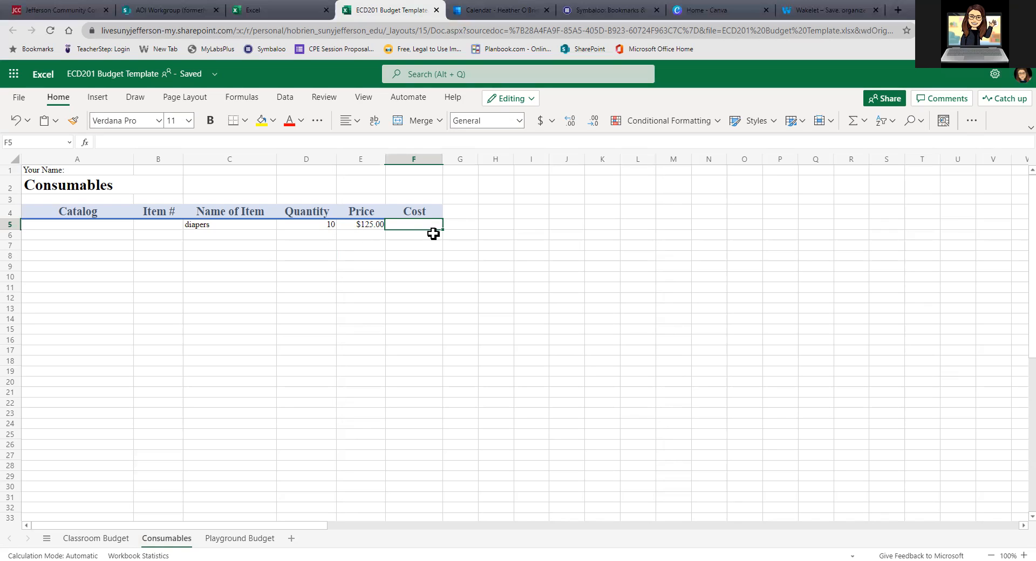
click(329, 224)
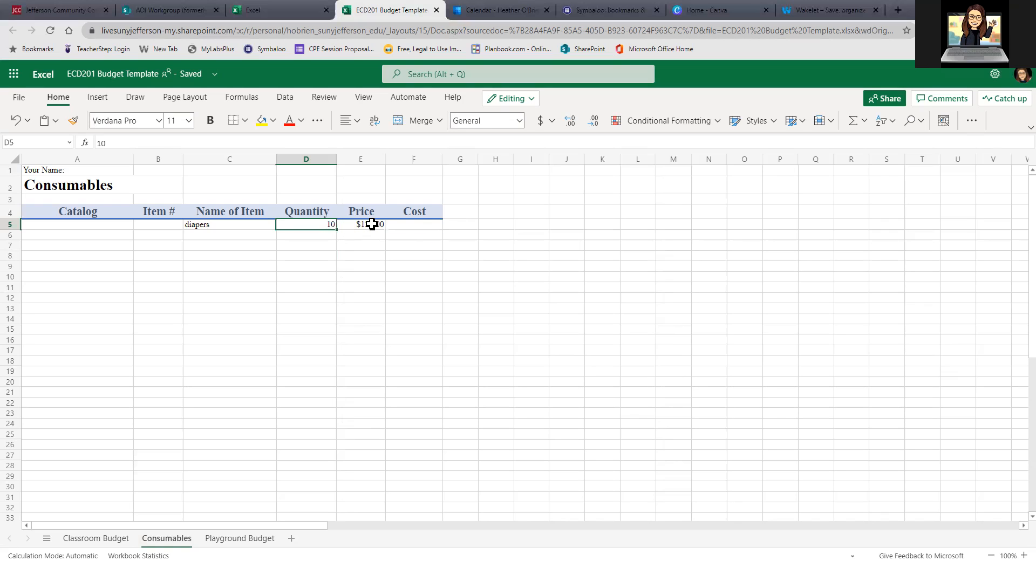
click(369, 224)
click(410, 224)
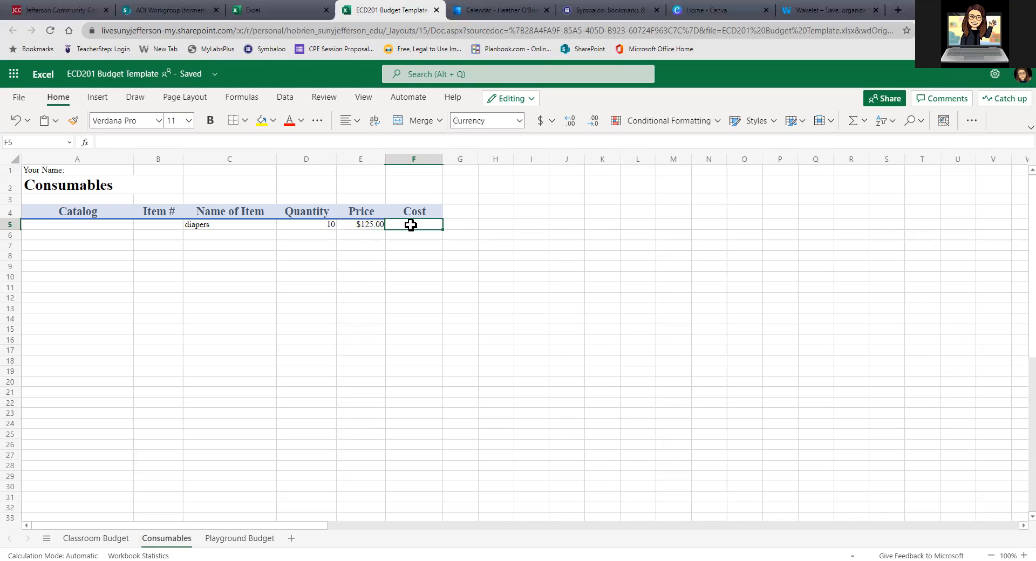
click(416, 161)
click(11, 225)
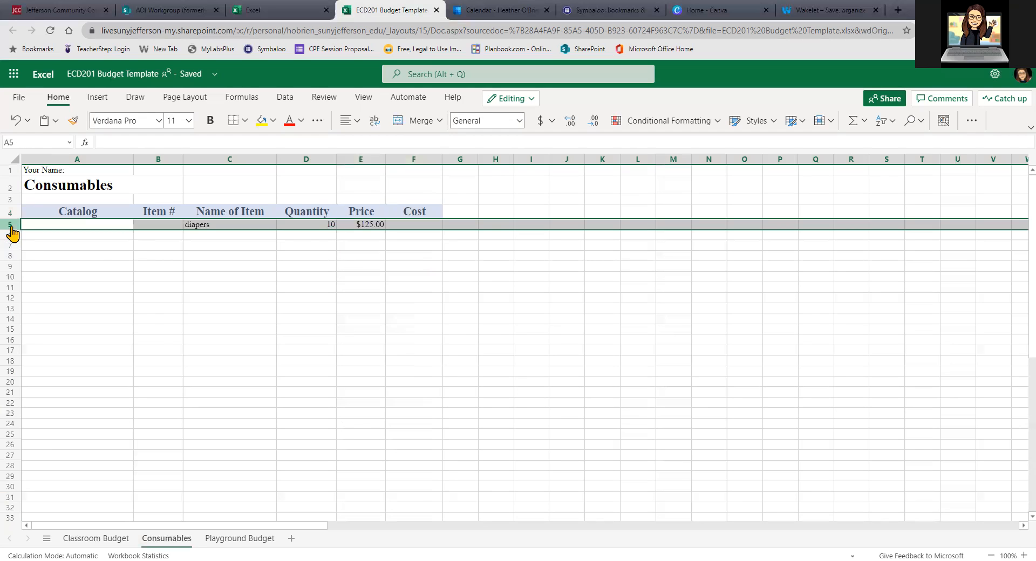
Enter the formula =D5*E5 in the diapers Cost cell and fill it down the Cost column to row 28.
click(404, 225)
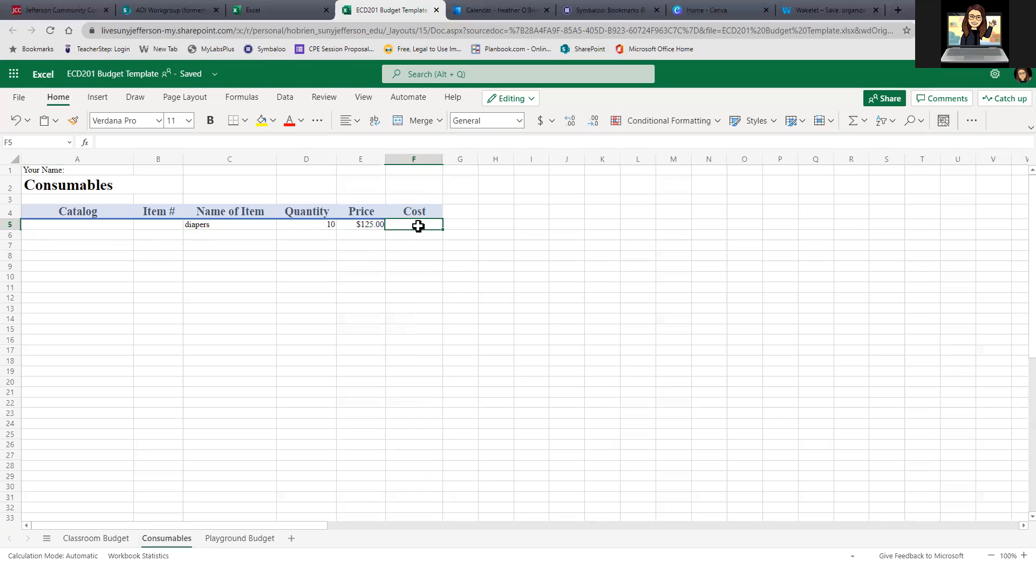
click(153, 141)
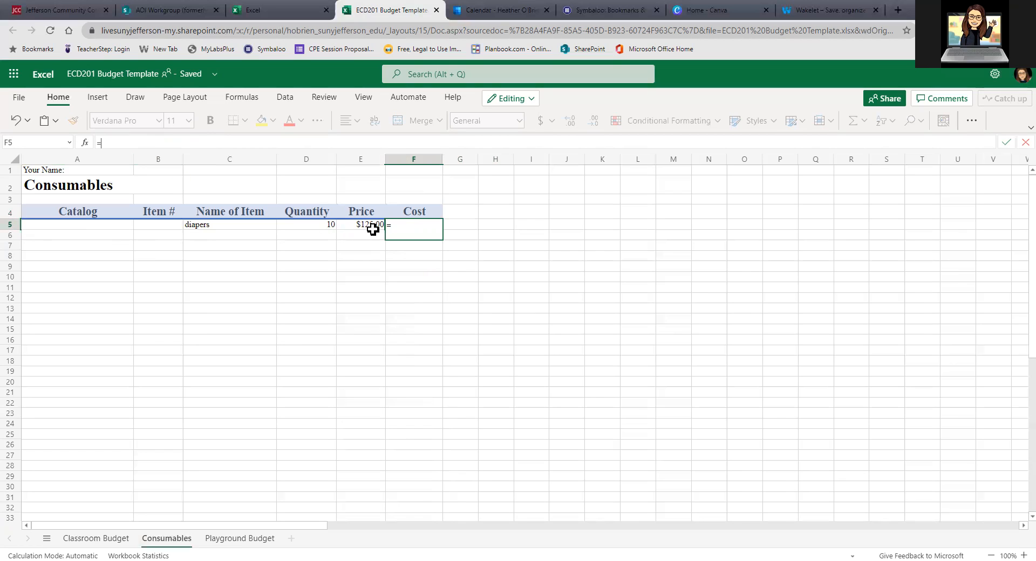
click(318, 225)
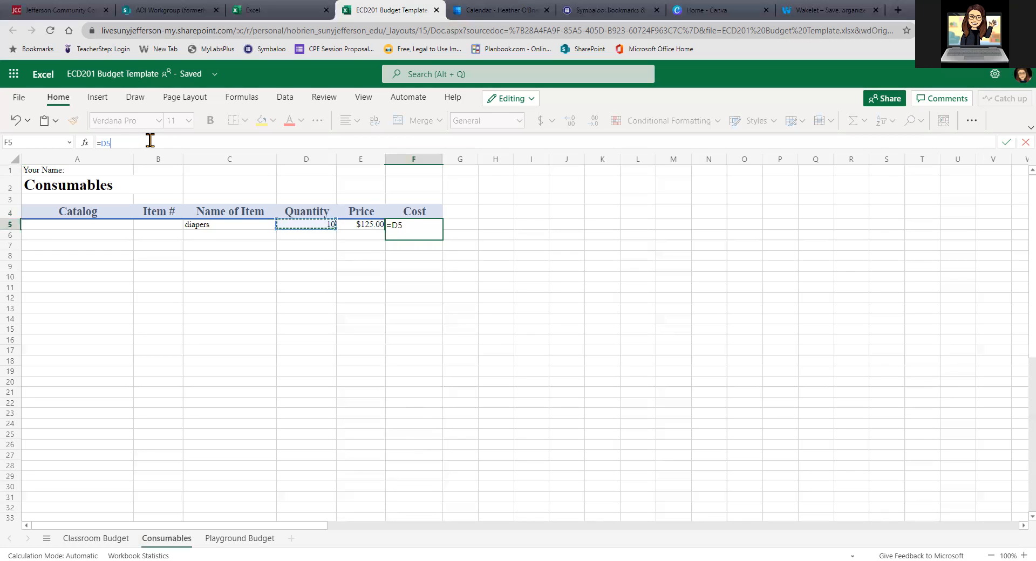
text(*)
click(362, 226)
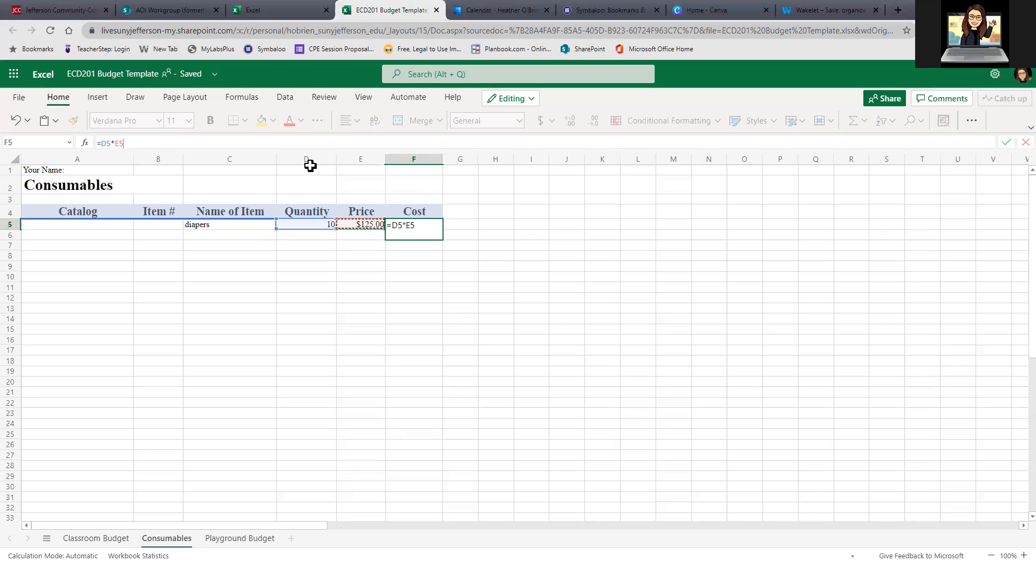
click(299, 141)
key(Return)
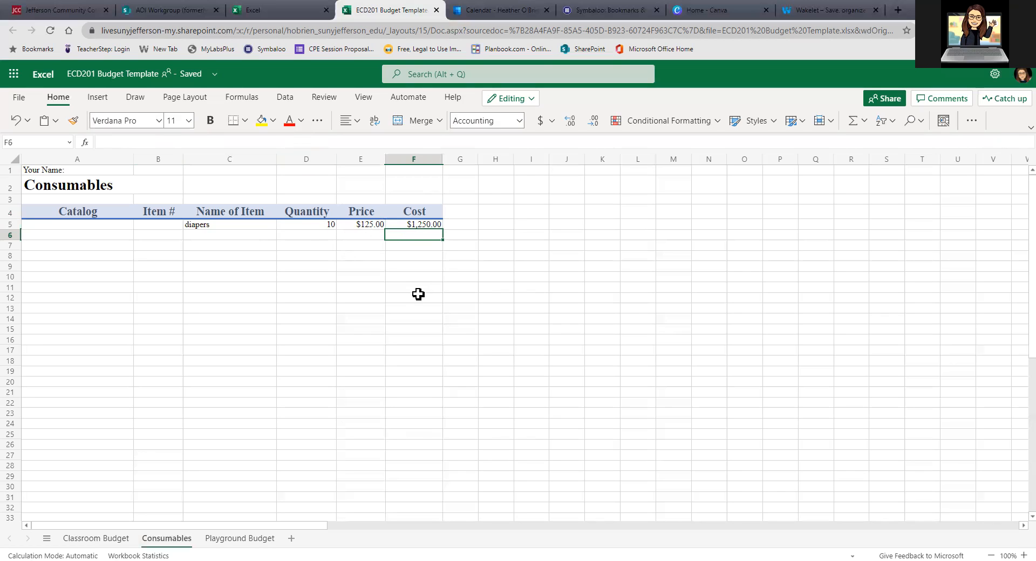
click(422, 225)
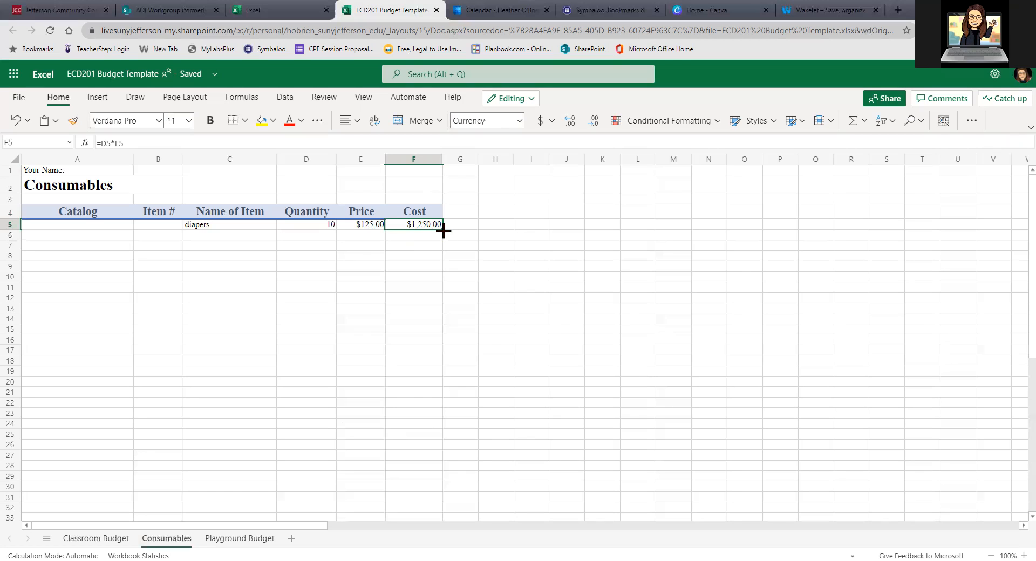
drag(443, 231, 439, 469)
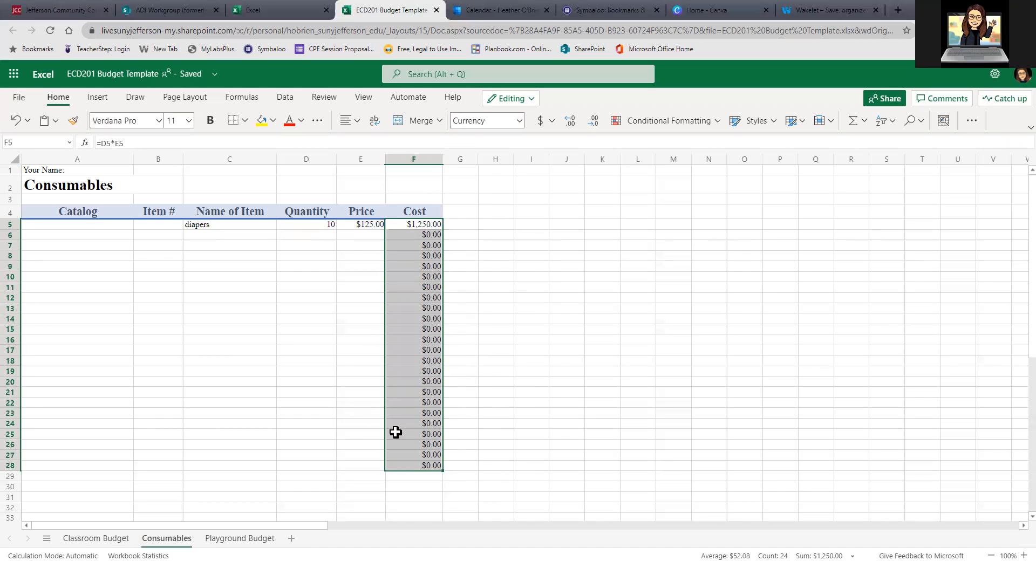
Enter a quantity of 5 and a price of 45.00 in row 6, below the diapers item.
click(312, 237)
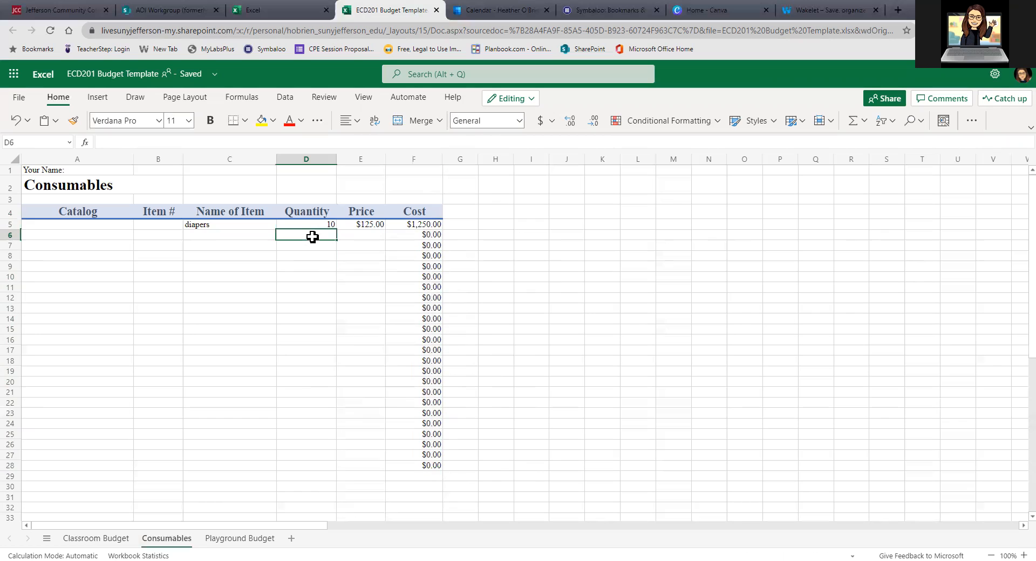
text(5)
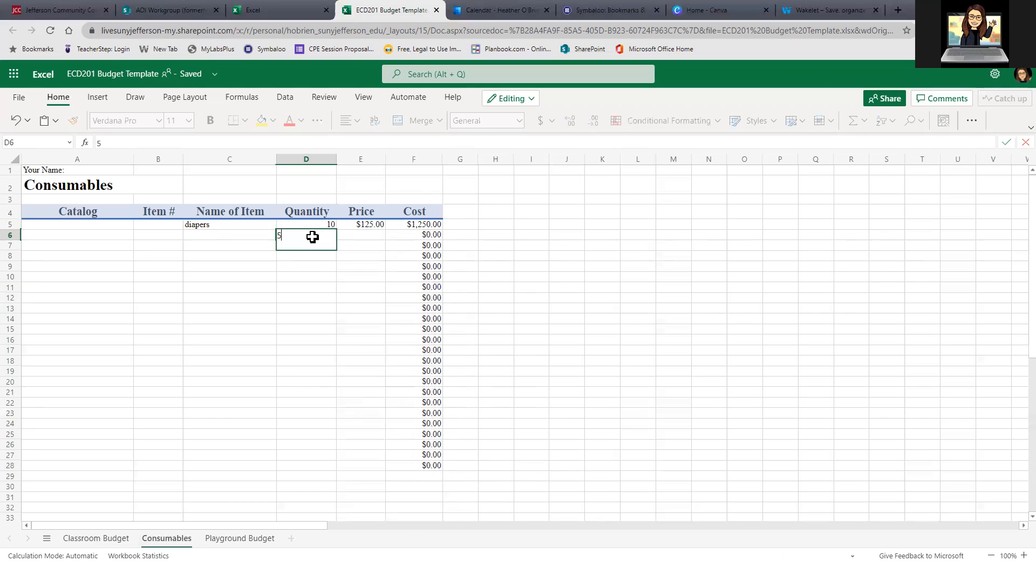
click(380, 236)
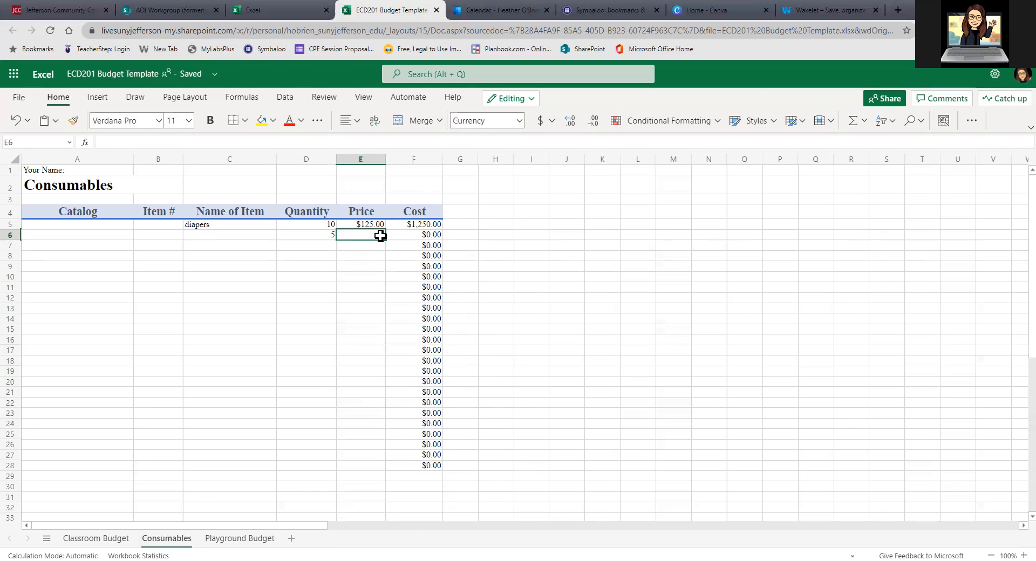
text(45)
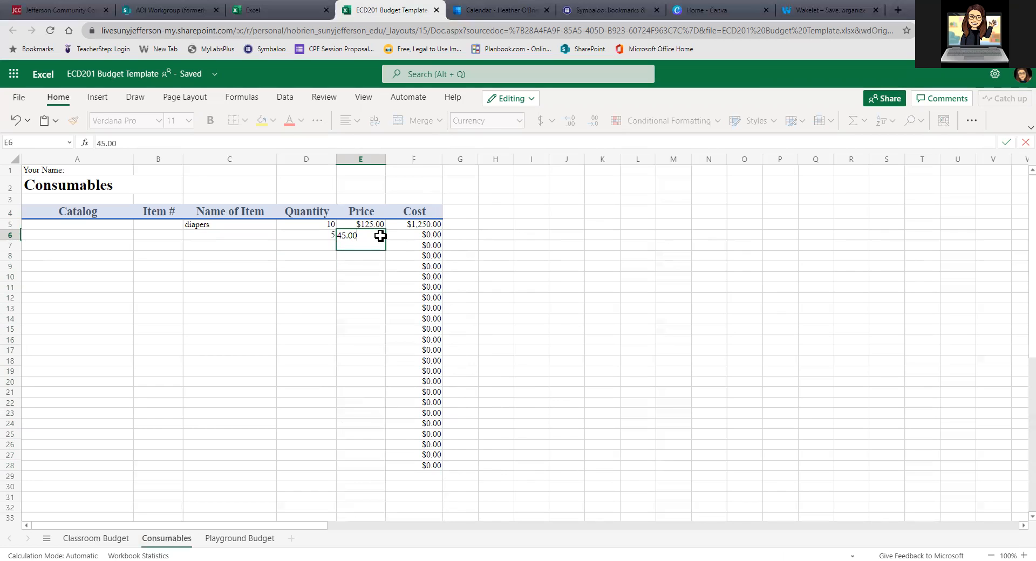
key(Return)
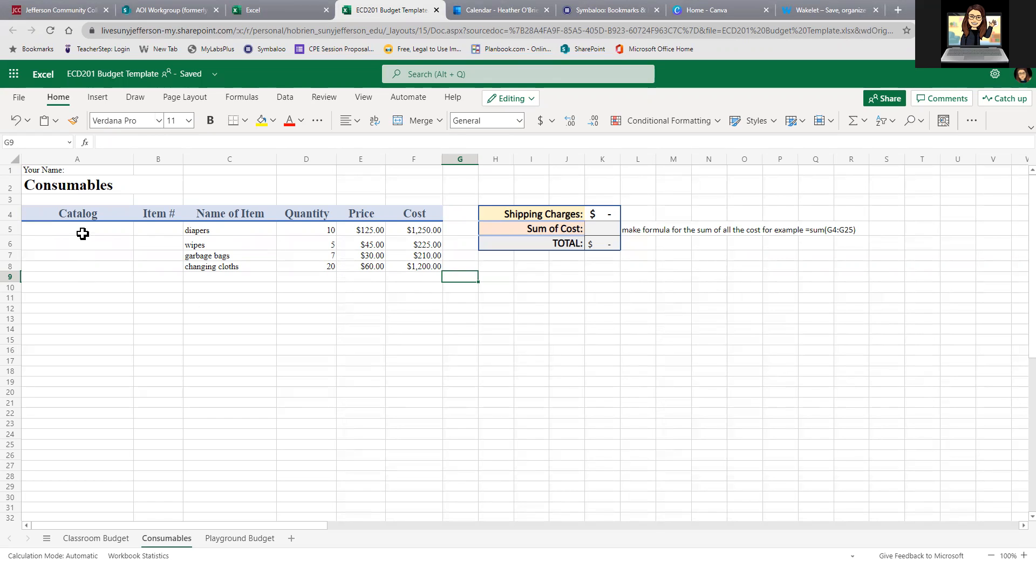
Check the Catalog and Item # cells of the four listed items in rows 5 to 8.
drag(82, 233, 82, 266)
drag(162, 227, 163, 264)
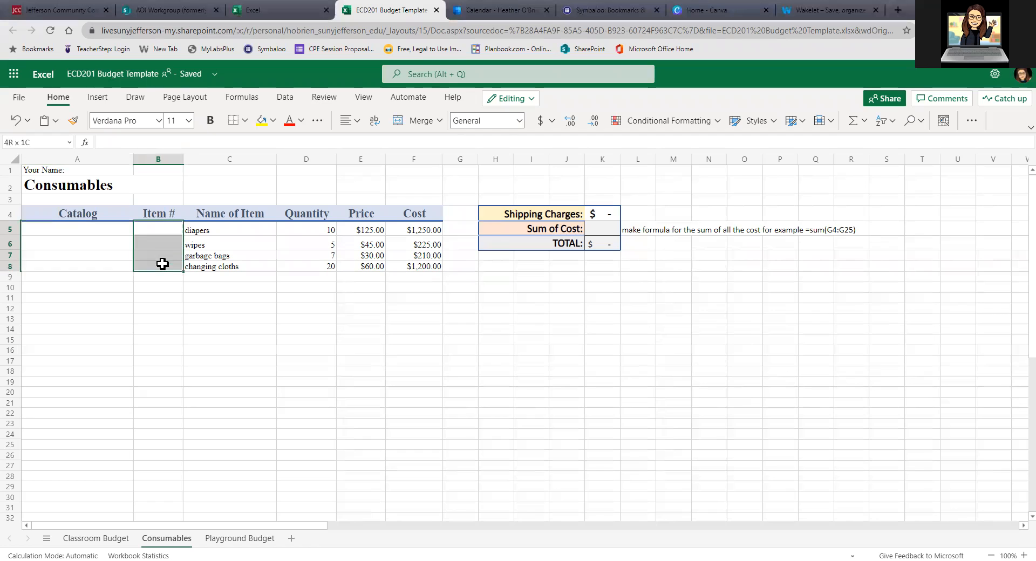
click(226, 300)
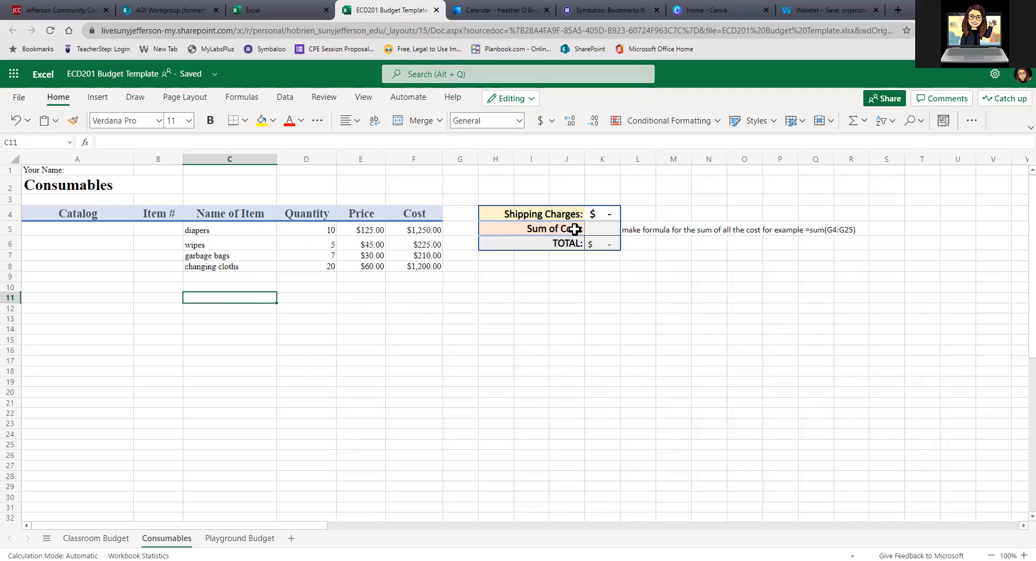
Enter the formula =sum(F5:F8) in the Sum of Cost cell of the summary box to add up the item costs.
click(602, 228)
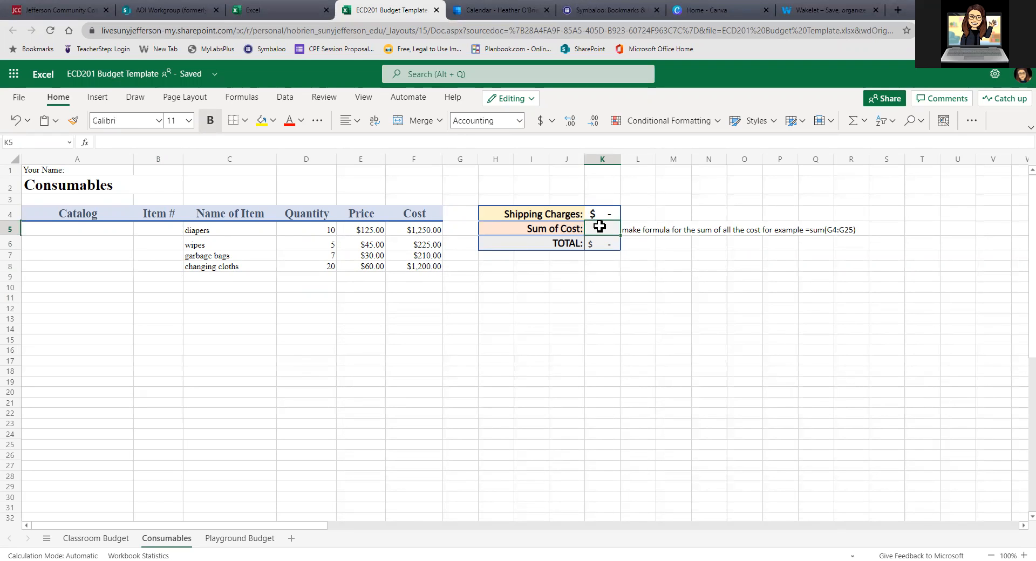
click(371, 139)
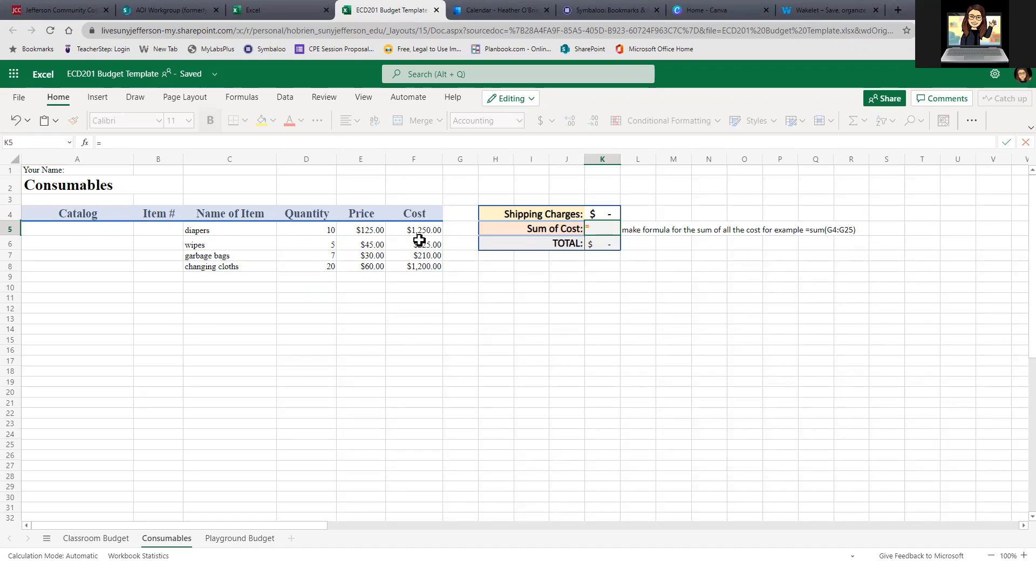
text(=sum)
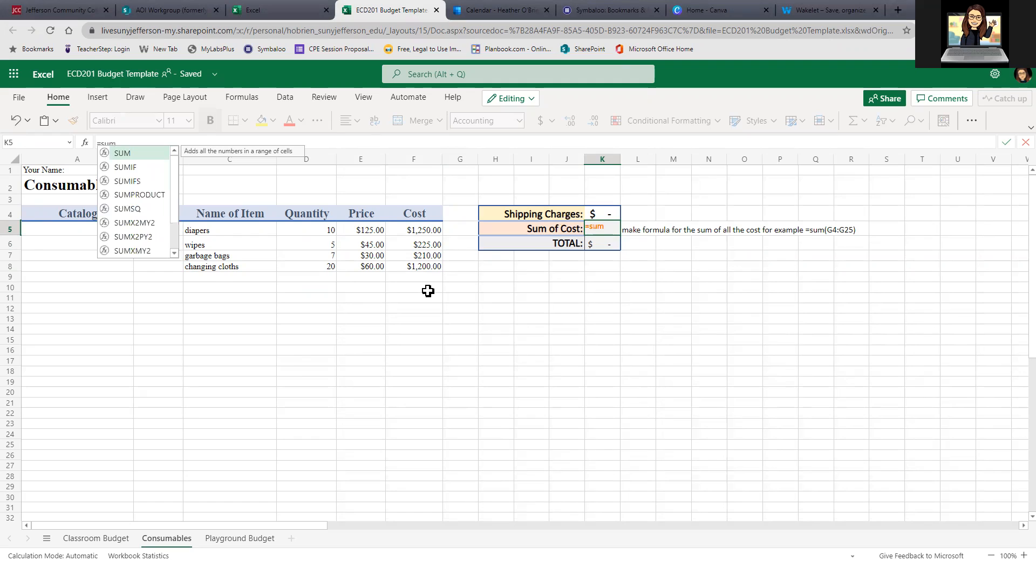
text(()
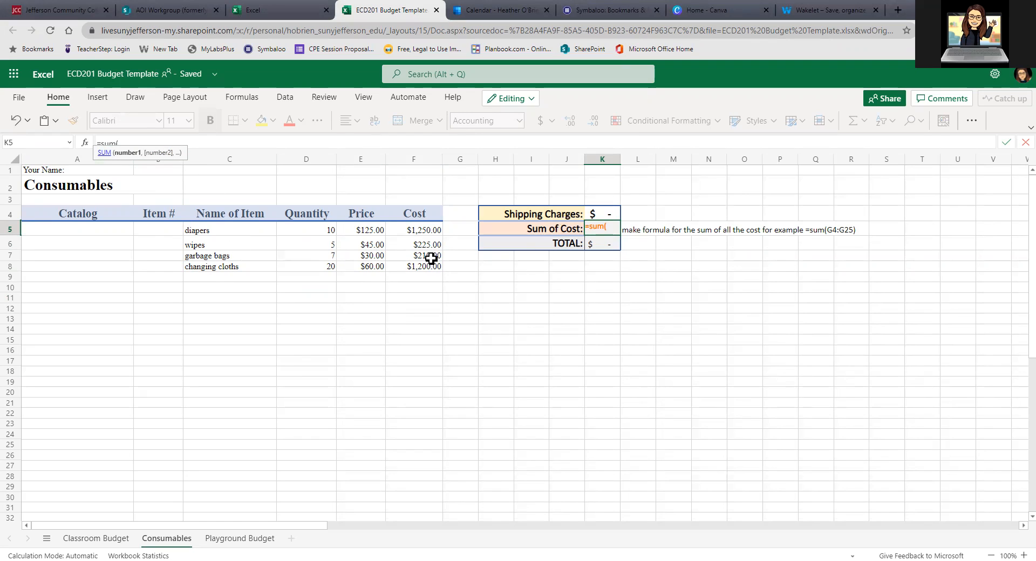
drag(433, 230, 431, 266)
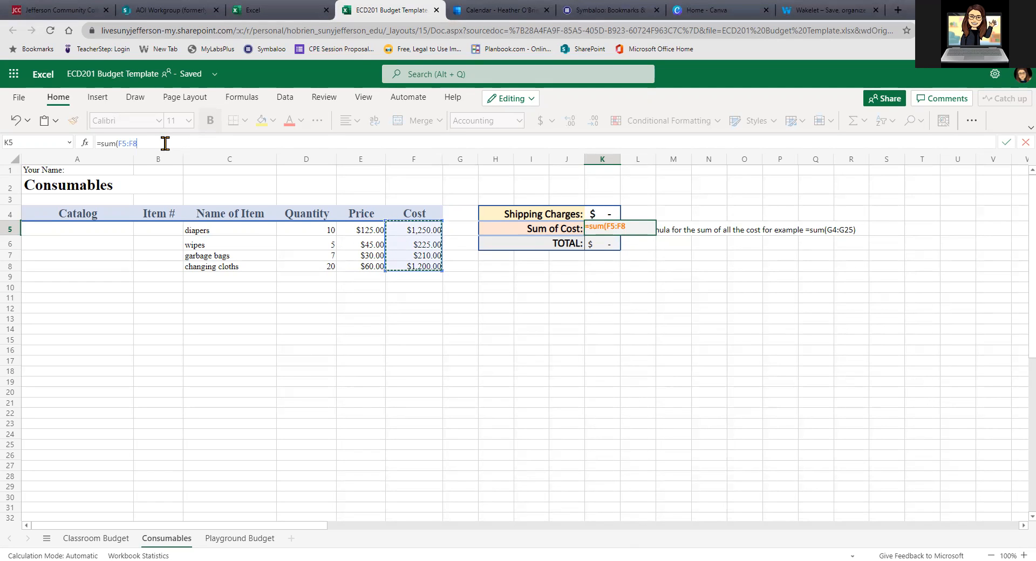
text())
key(Return)
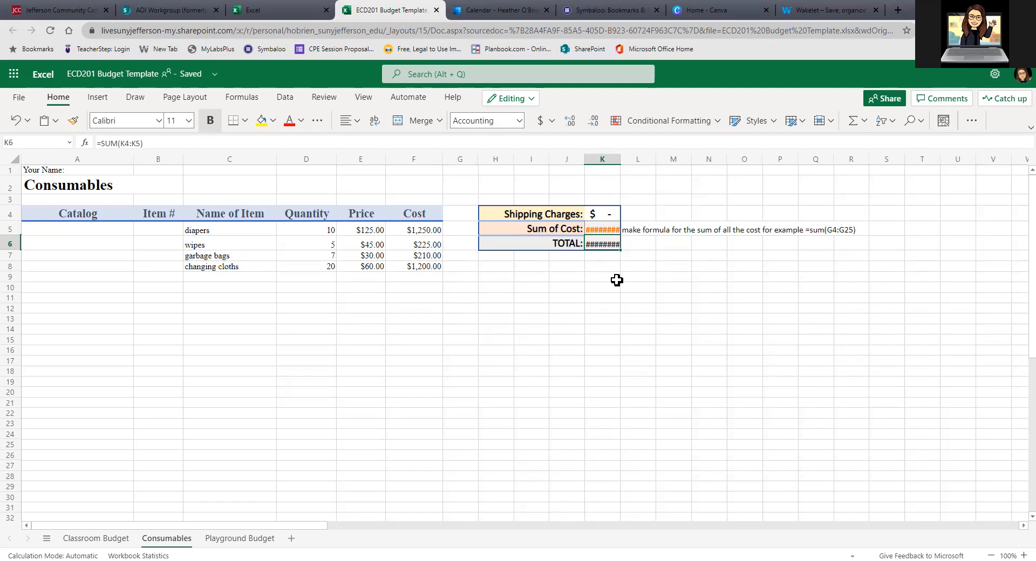
Demonstrate manually widening column K and autofit its width to the summary amounts.
double_click(621, 159)
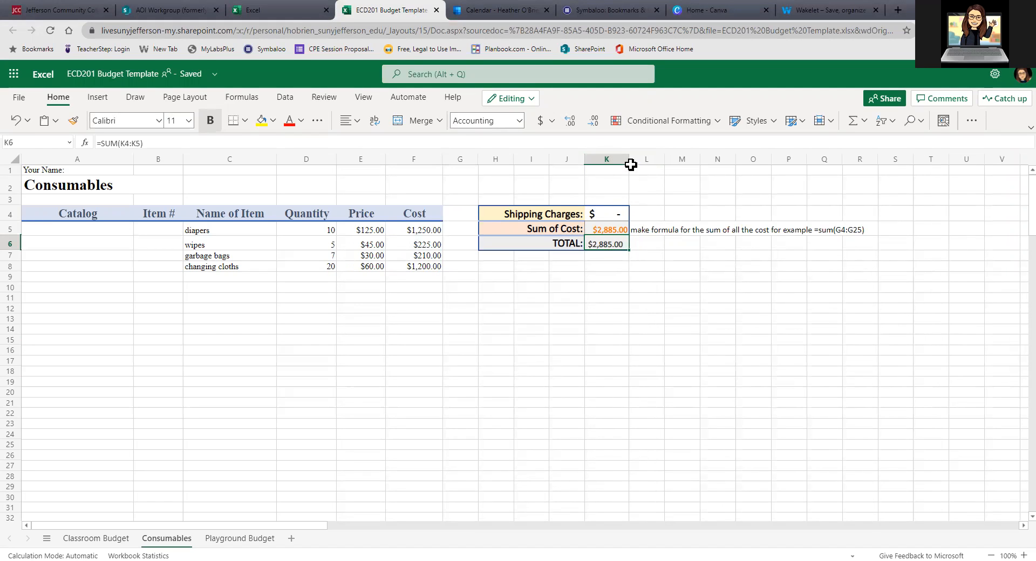
drag(630, 164, 643, 167)
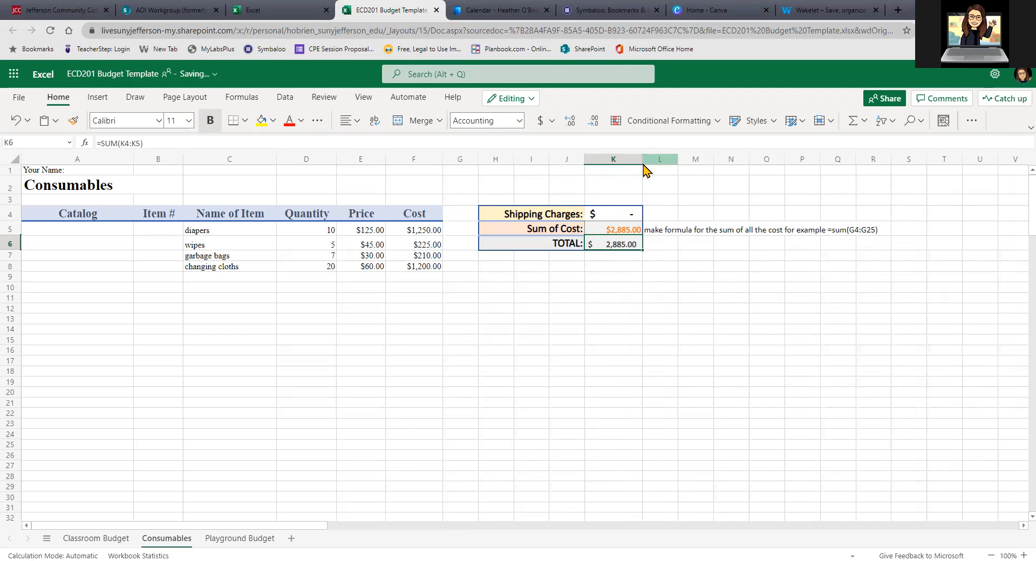
double_click(643, 164)
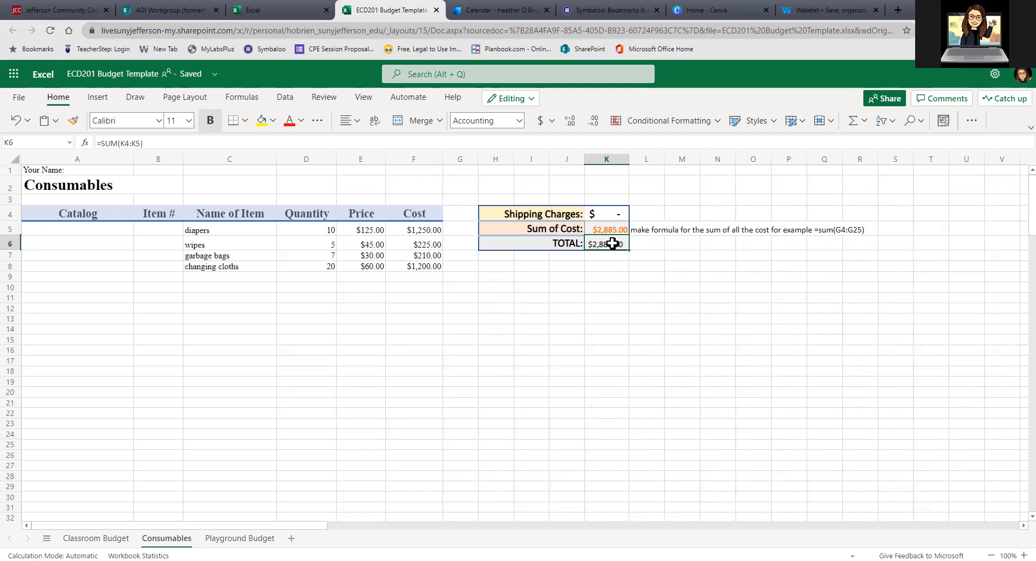
Set the Shipping Charges in the Consumables summary box to 25.
click(607, 215)
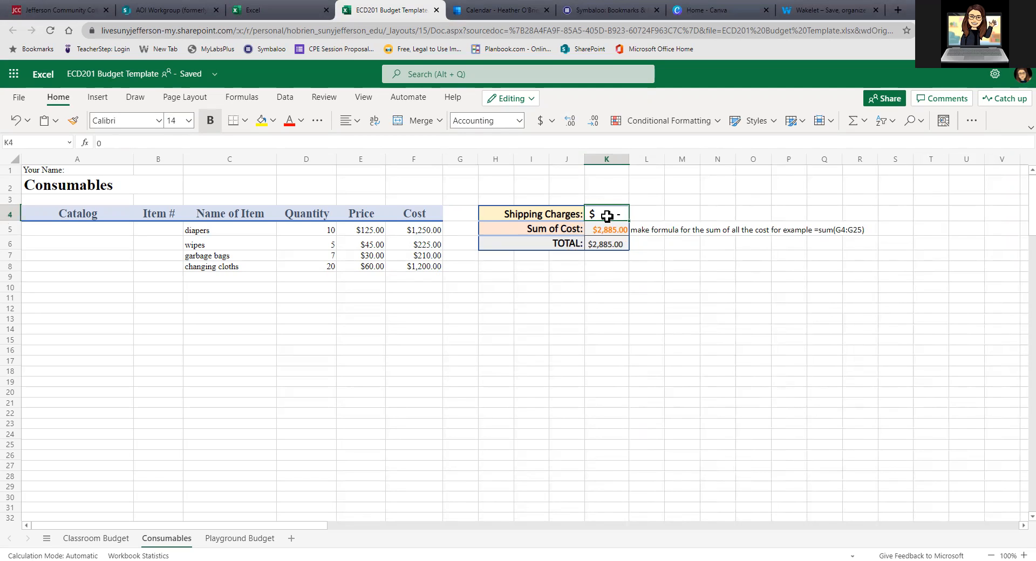
text(25)
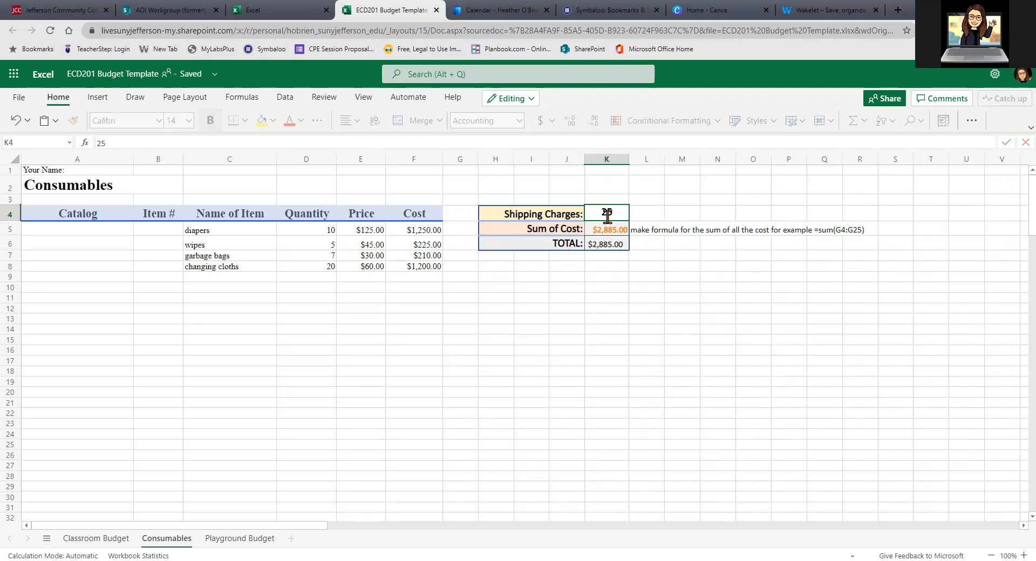
key(Return)
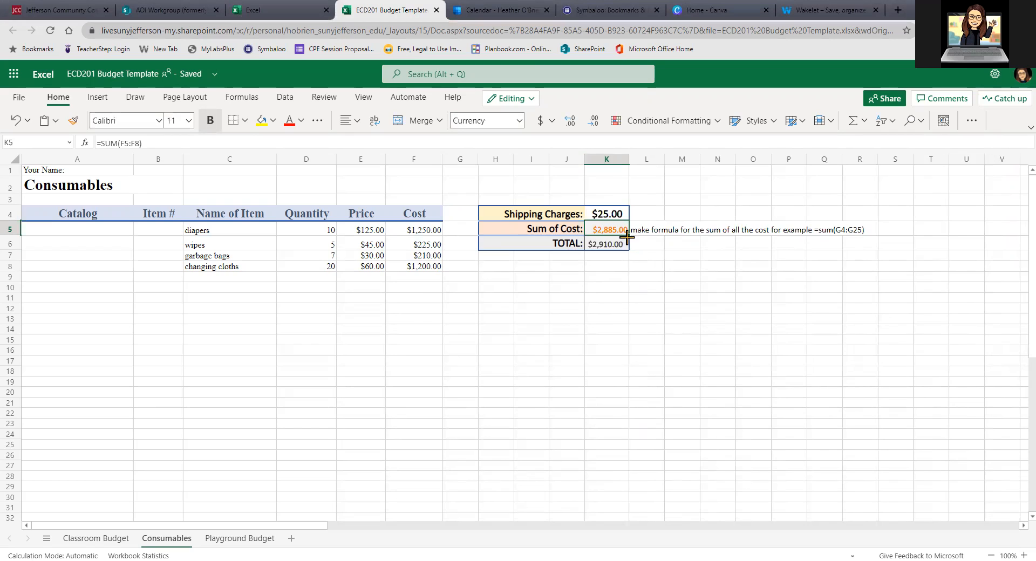
Check the Shipping Charges, Sum of Cost and TOTAL cells in the Consumables summary box and highlight the TOTAL amount in yellow.
drag(416, 232, 416, 265)
click(605, 244)
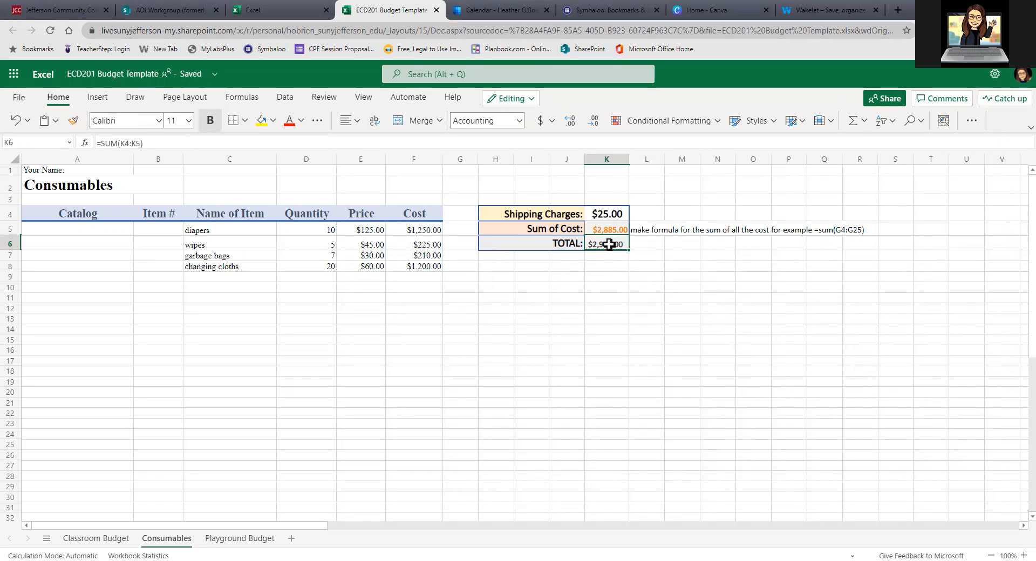
click(612, 215)
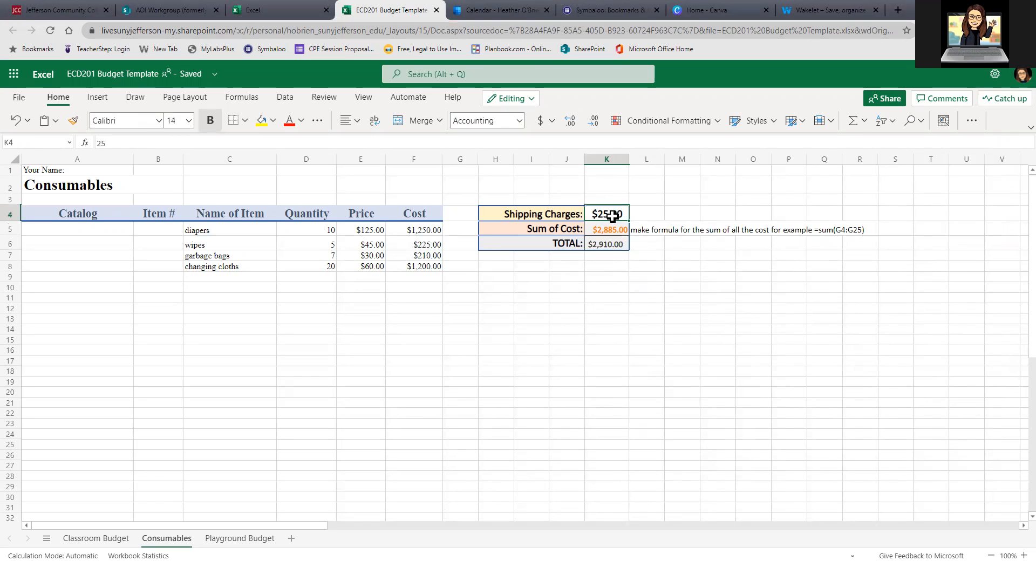
click(613, 229)
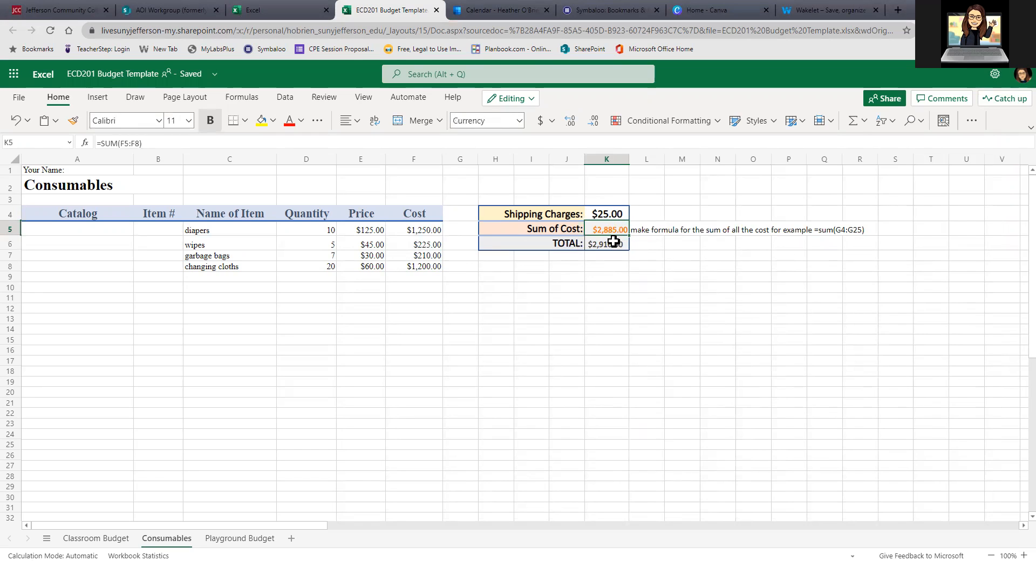
click(613, 243)
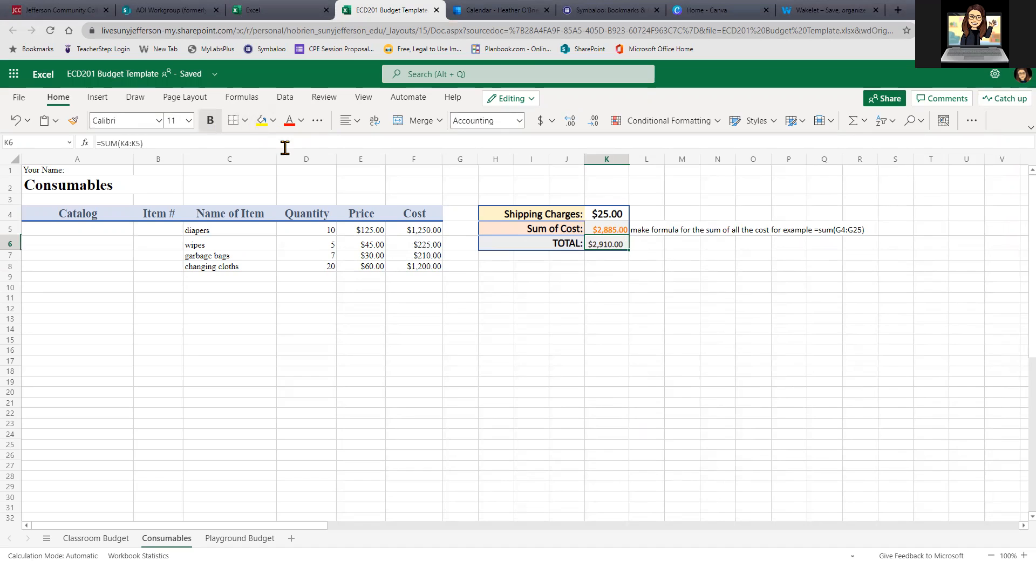
click(261, 122)
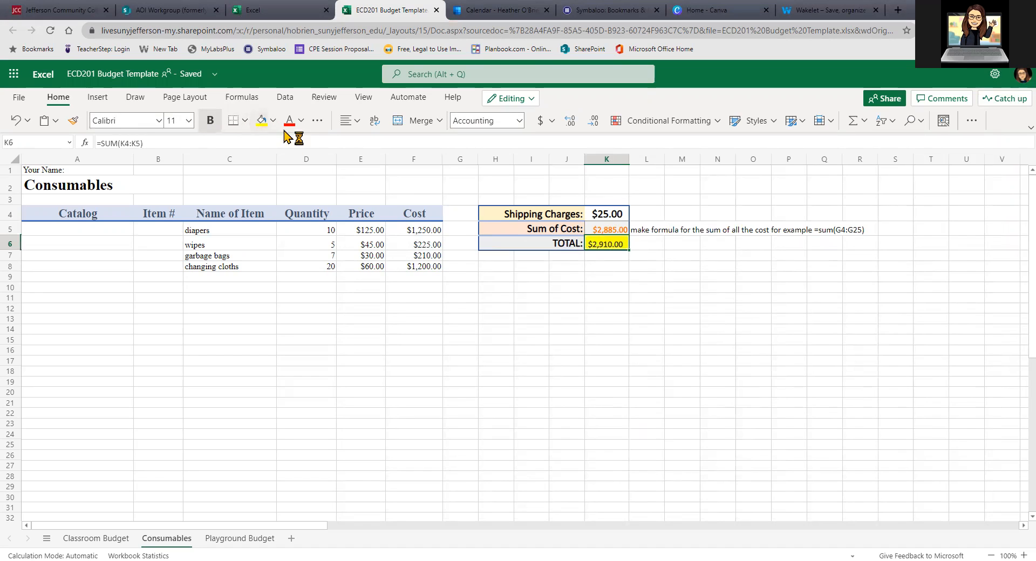
click(544, 297)
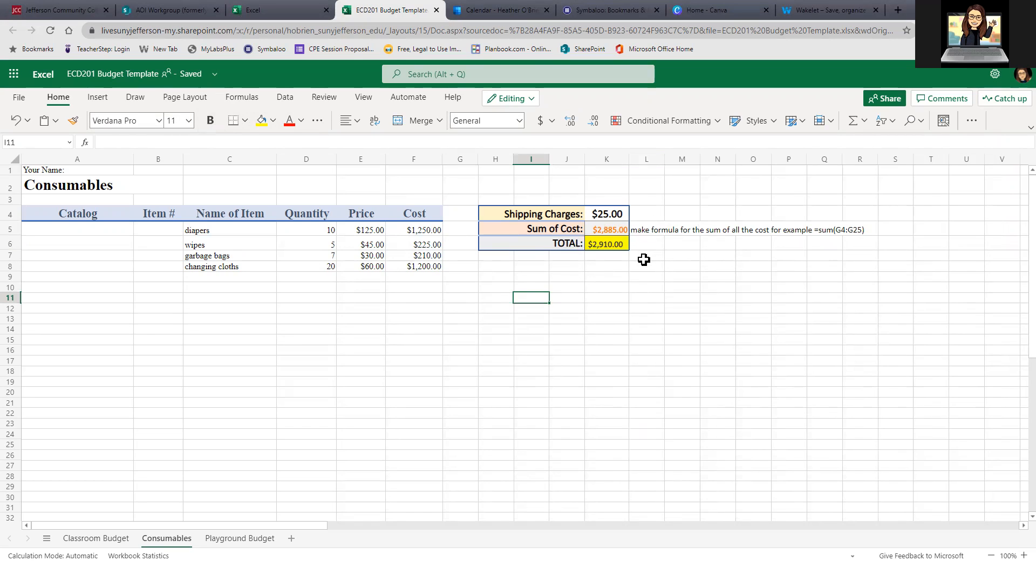
Switch to the Classroom Budget sheet and select the empty Sum of Cost cell in its summary box.
click(115, 539)
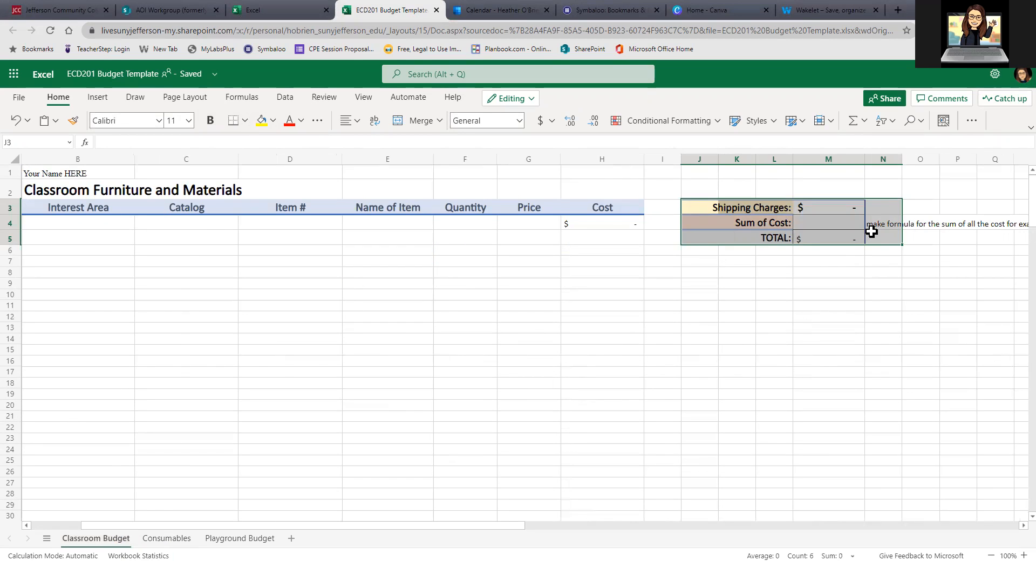
click(855, 223)
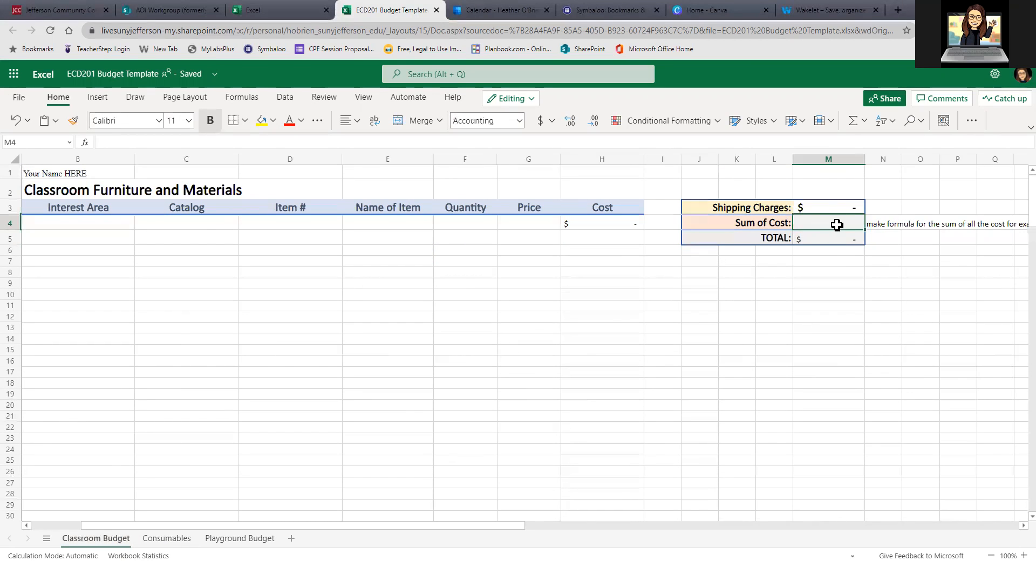